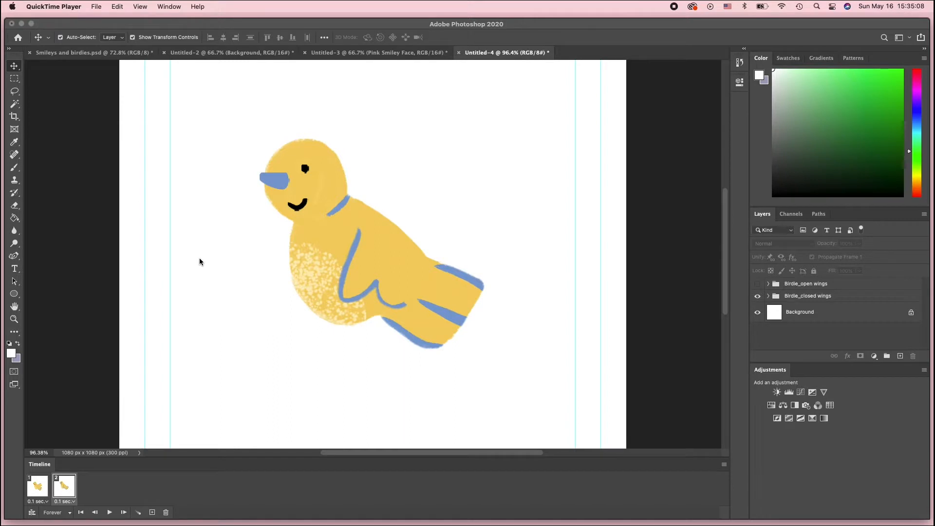
# Preview the existing bird animation in Untitled-4 and compare its open-wings and closed-wings frames.
pyautogui.click(110, 512)
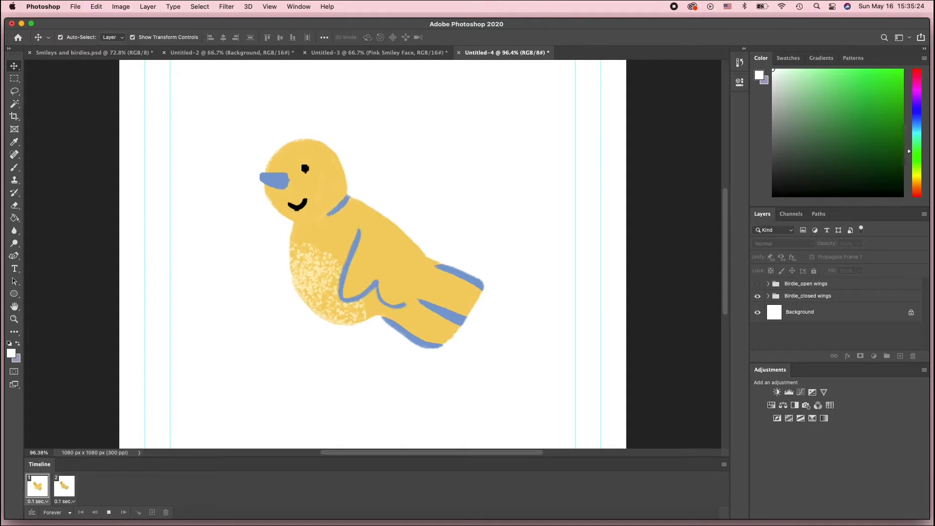
pyautogui.click(109, 513)
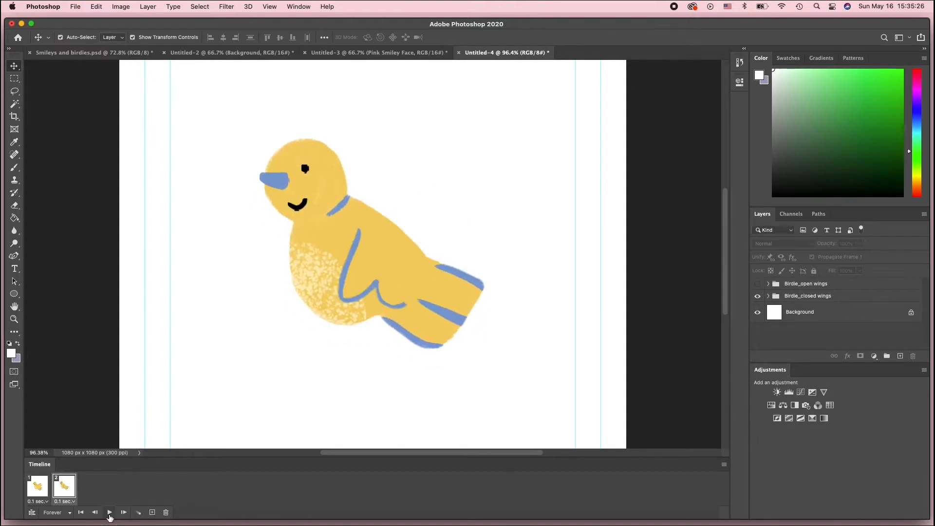
pyautogui.click(38, 485)
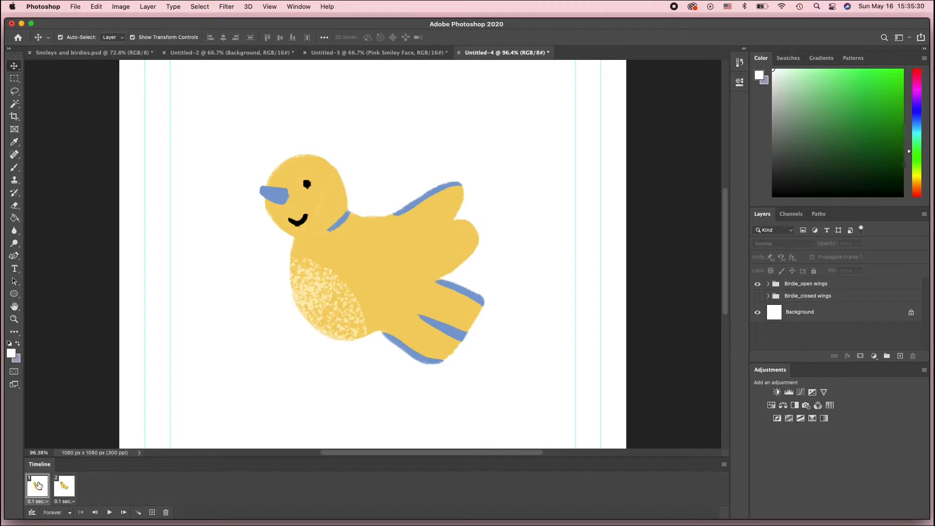
pyautogui.click(62, 490)
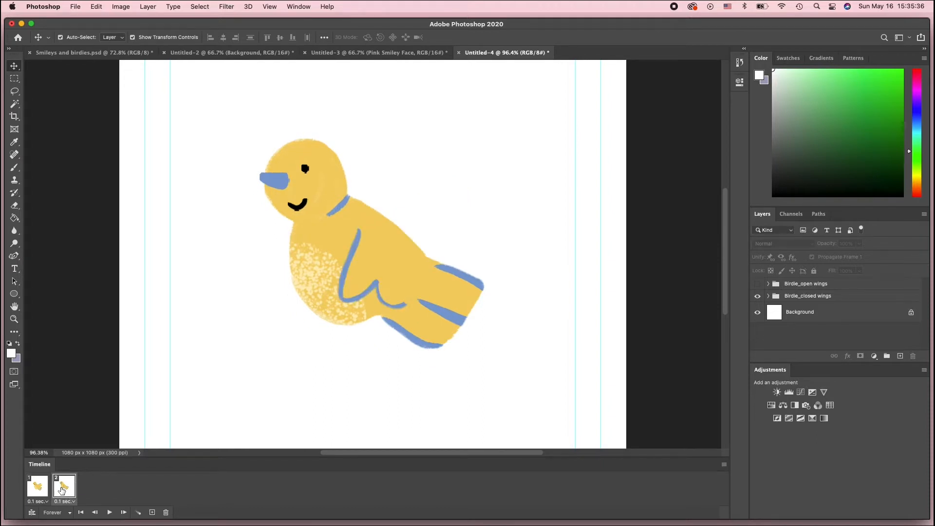
pyautogui.click(33, 493)
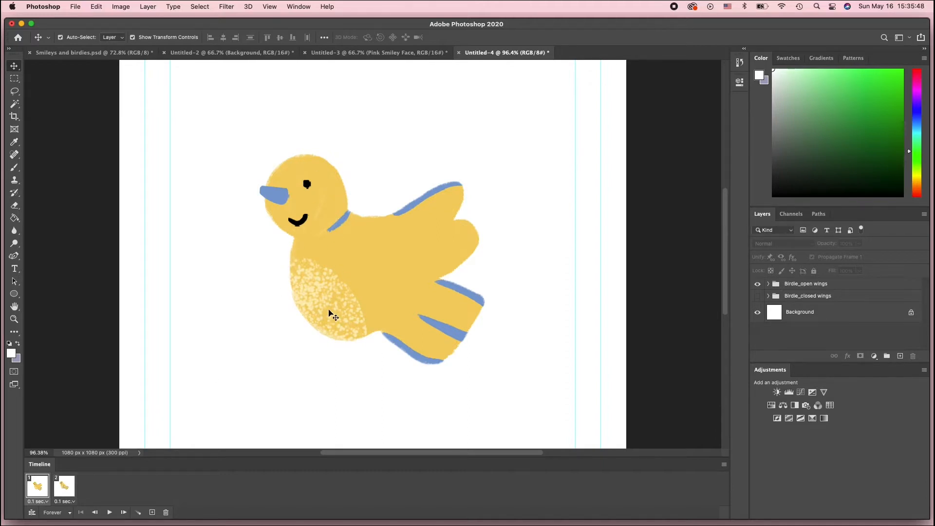
pyautogui.click(62, 495)
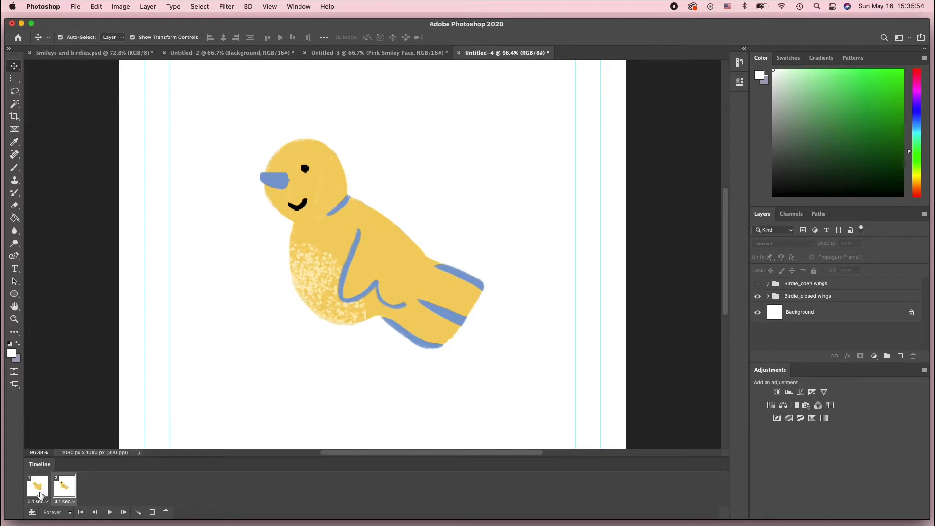
pyautogui.click(40, 495)
pyautogui.click(61, 489)
pyautogui.click(32, 489)
pyautogui.click(64, 489)
# Check the delay options of the first frame, keeping 0.10 seconds, and replay the bird animation.
pyautogui.click(48, 504)
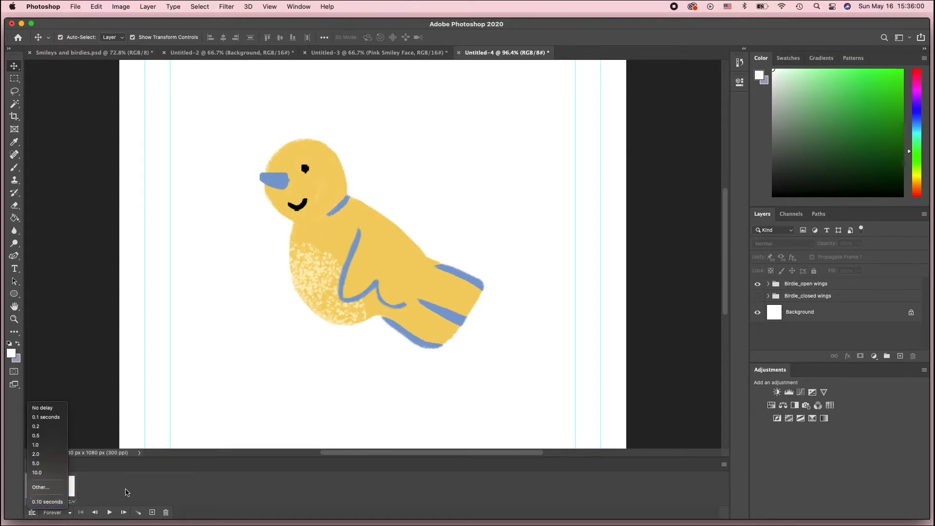
pyautogui.click(48, 502)
pyautogui.click(111, 512)
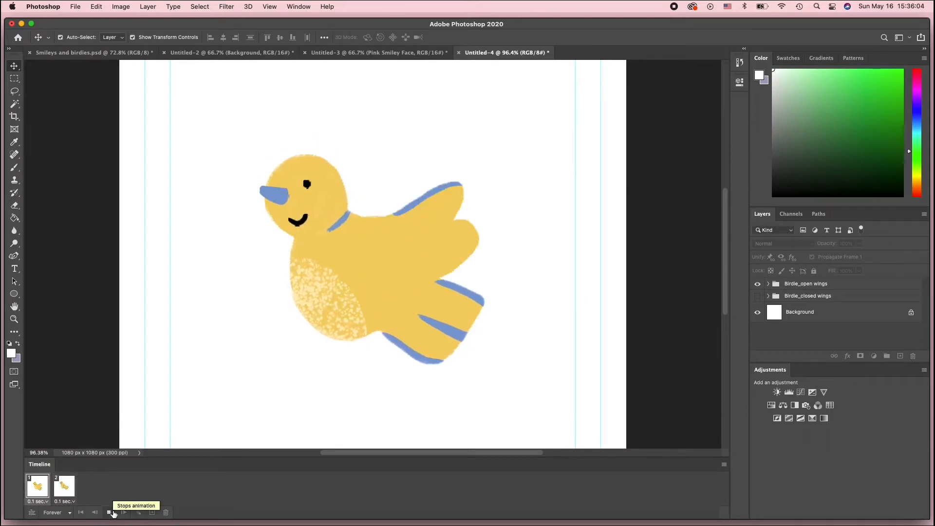
pyautogui.click(111, 512)
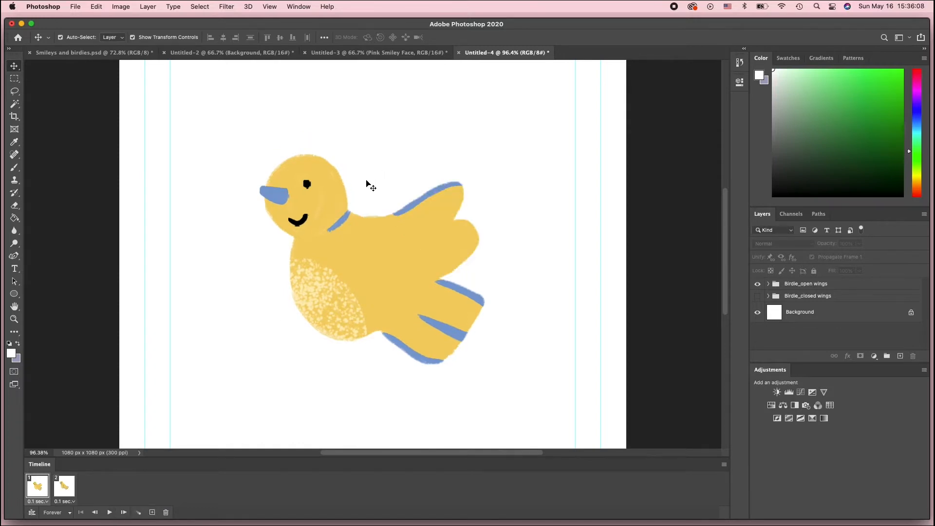
# Create a new document named the-flap from the custom 1080 x 1080 px, 300 ppi preset.
pyautogui.moveTo(495, 53)
pyautogui.mouseDown()
pyautogui.moveTo(263, 53)
pyautogui.moveTo(423, 37)
pyautogui.moveTo(451, 57)
pyautogui.moveTo(456, 92)
pyautogui.moveTo(463, 83)
pyautogui.moveTo(444, 94)
pyautogui.moveTo(476, 57)
pyautogui.moveTo(507, 53)
pyautogui.mouseUp()
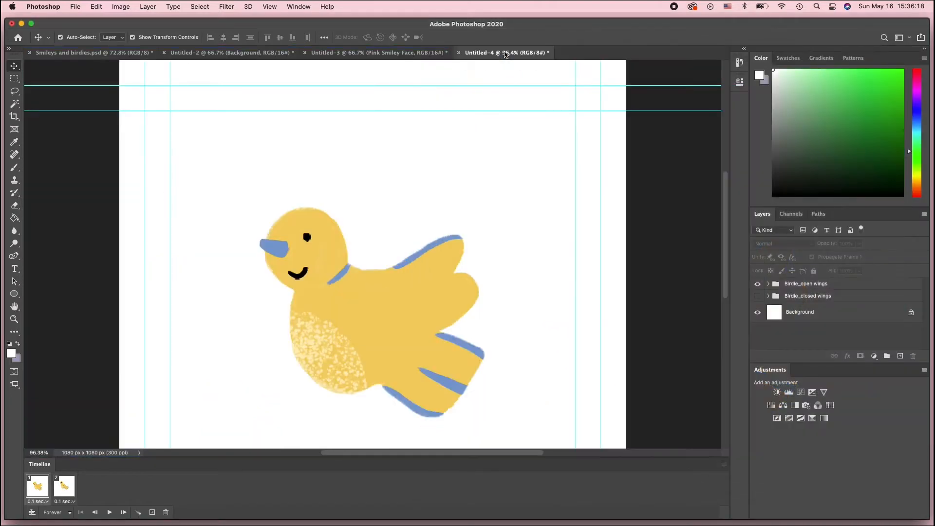
pyautogui.click(74, 7)
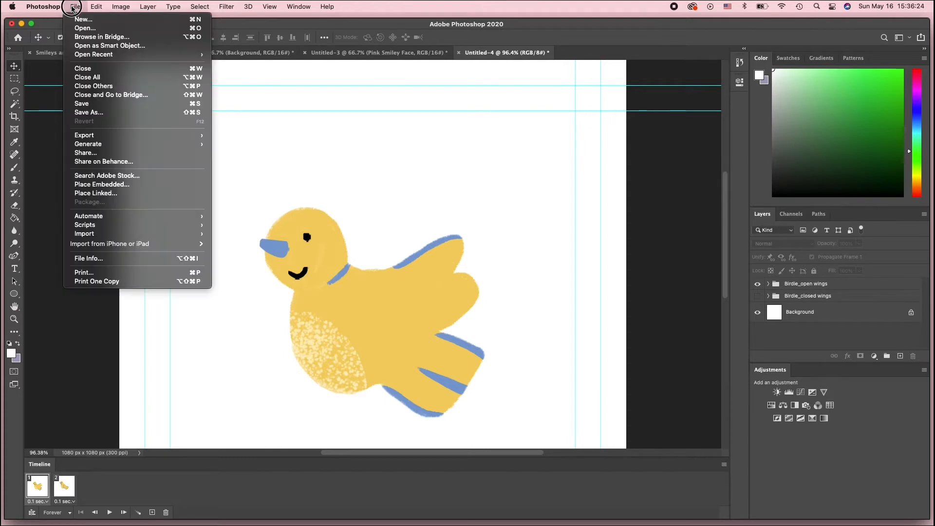
pyautogui.click(41, 29)
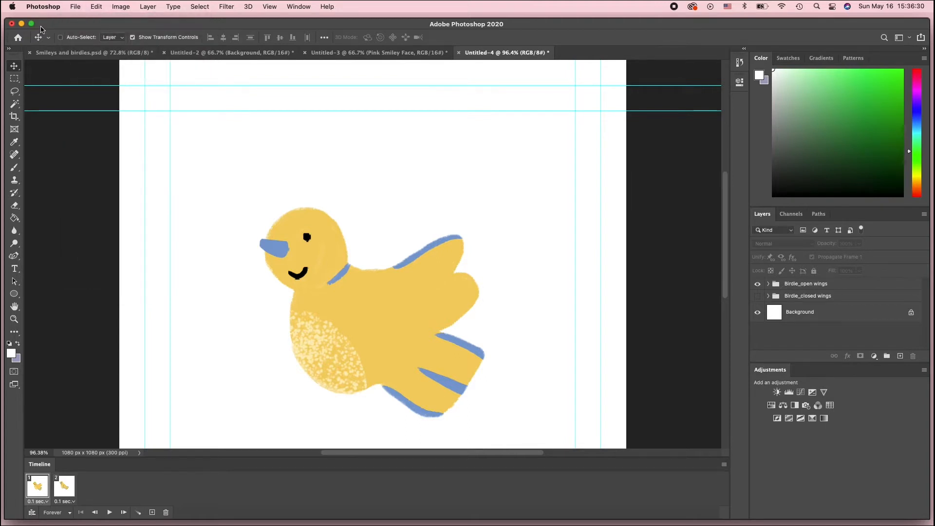
pyautogui.press('super+n')
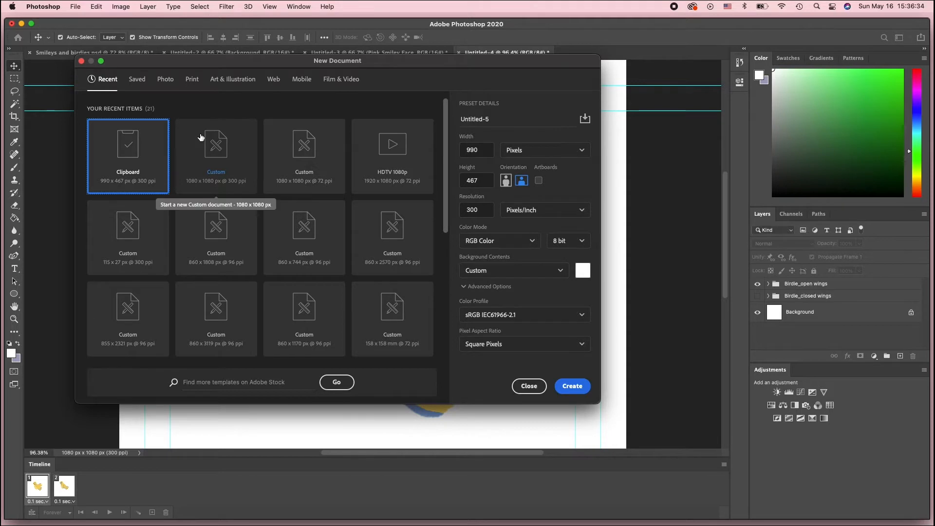
pyautogui.click(209, 168)
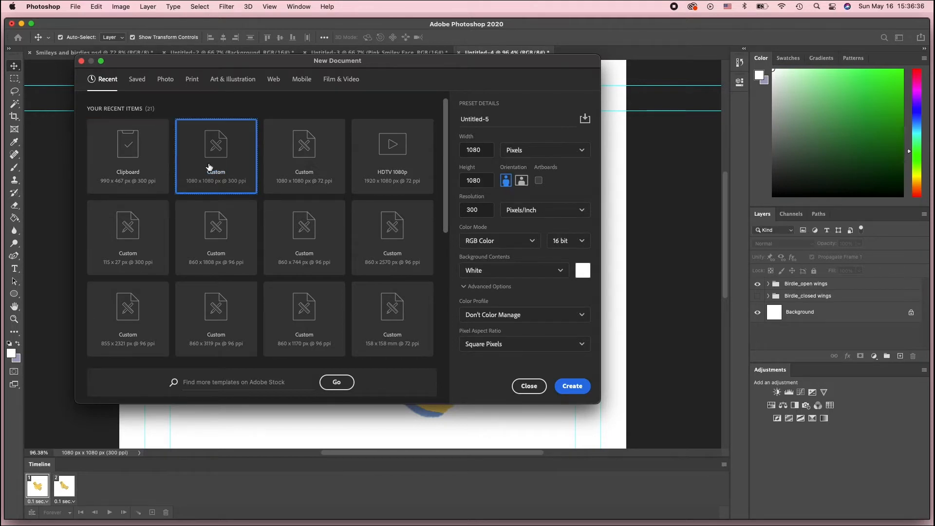
pyautogui.doubleClick(496, 119)
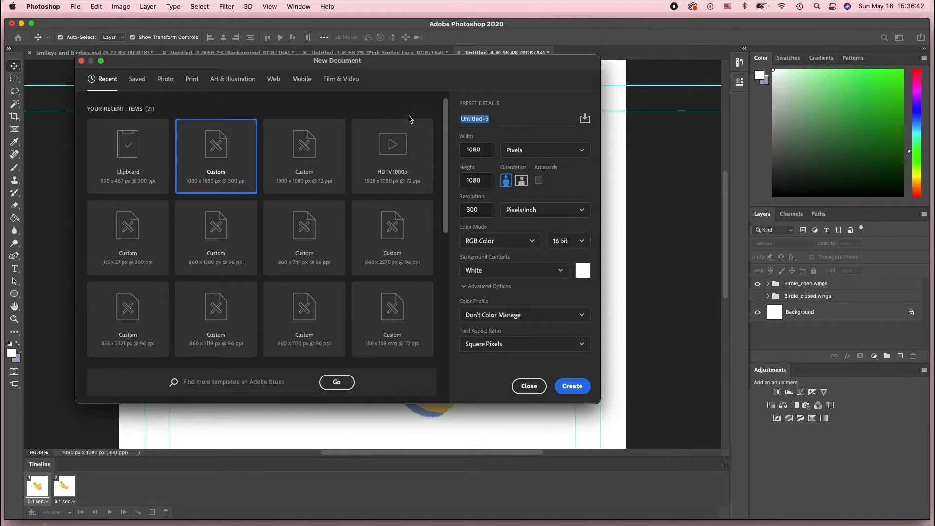
pyautogui.write('flap')
pyautogui.press('Return')
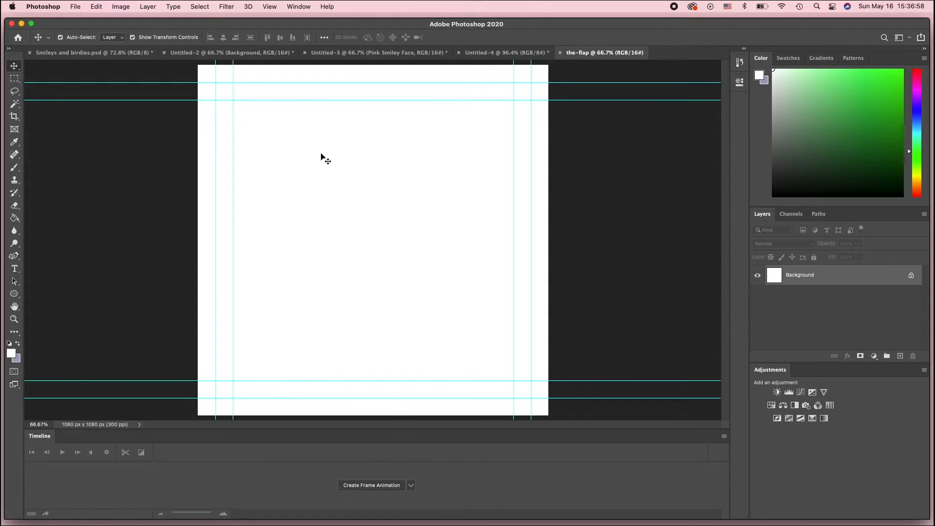
# Hide the Timeline and show it again.
pyautogui.click(305, 4)
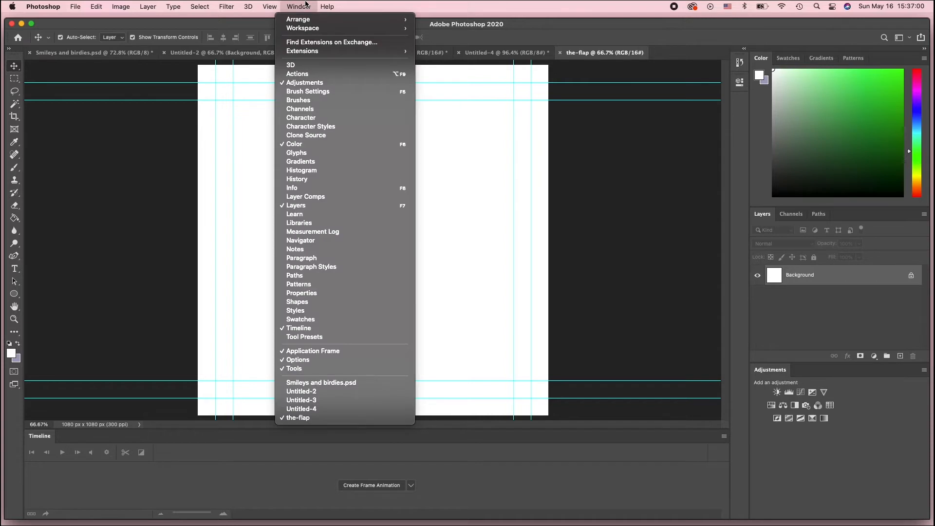
pyautogui.click(283, 331)
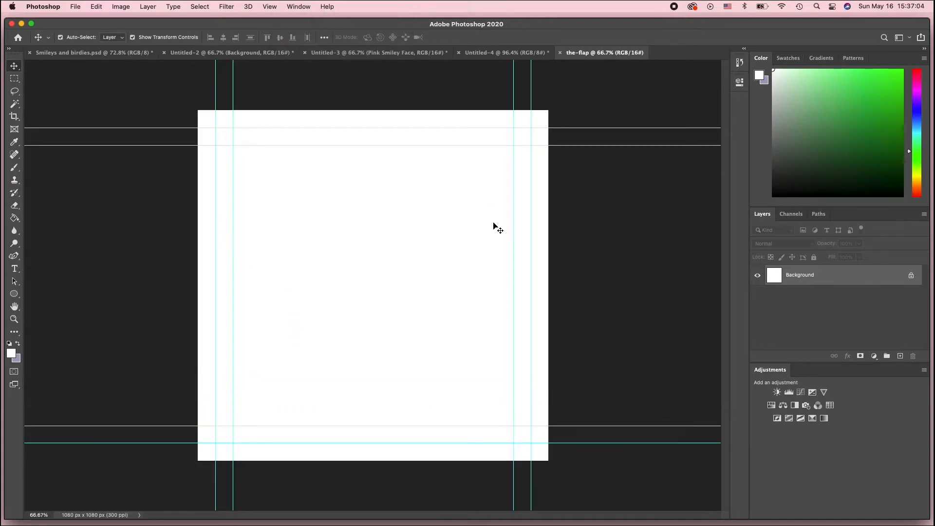
pyautogui.click(292, 6)
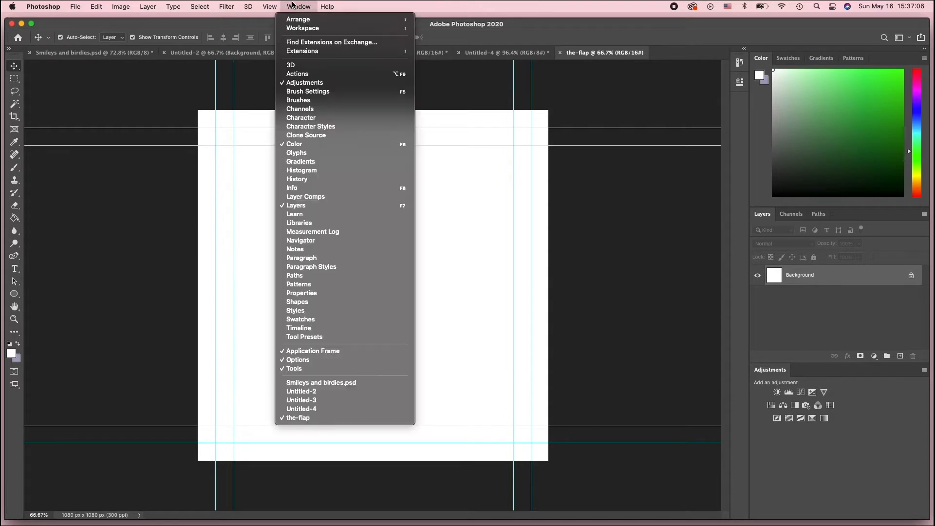
pyautogui.click(322, 331)
pyautogui.click(293, 5)
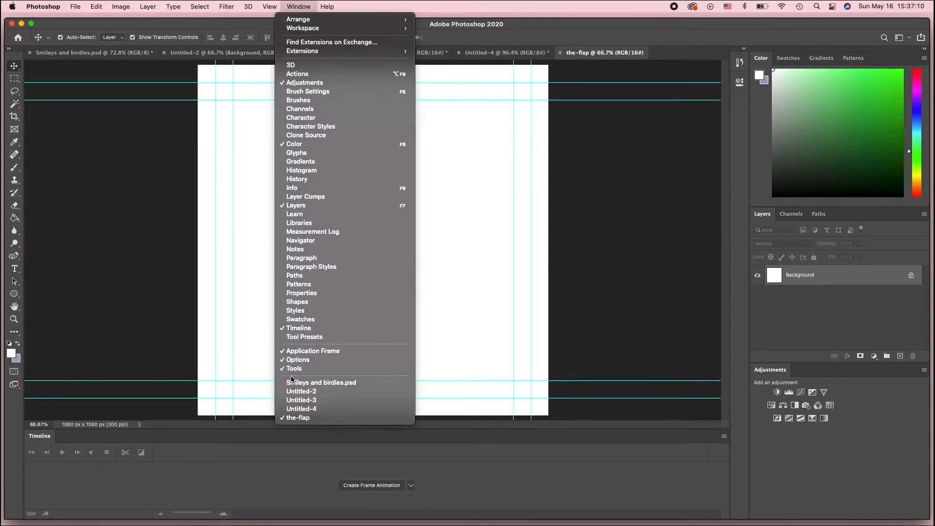
pyautogui.click(466, 459)
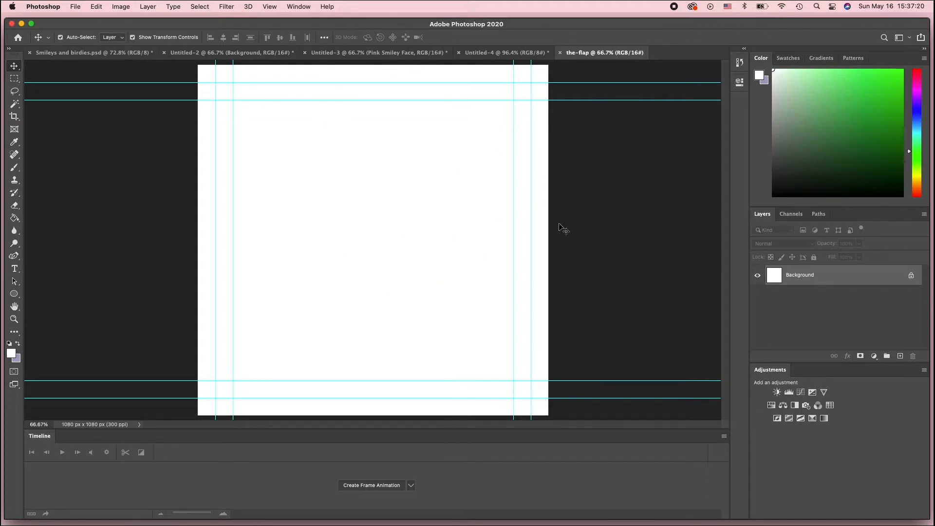
# Select both the Birdie_closed wings and Birdie_open wings groups in Smileys and birdies.psd.
pyautogui.click(102, 58)
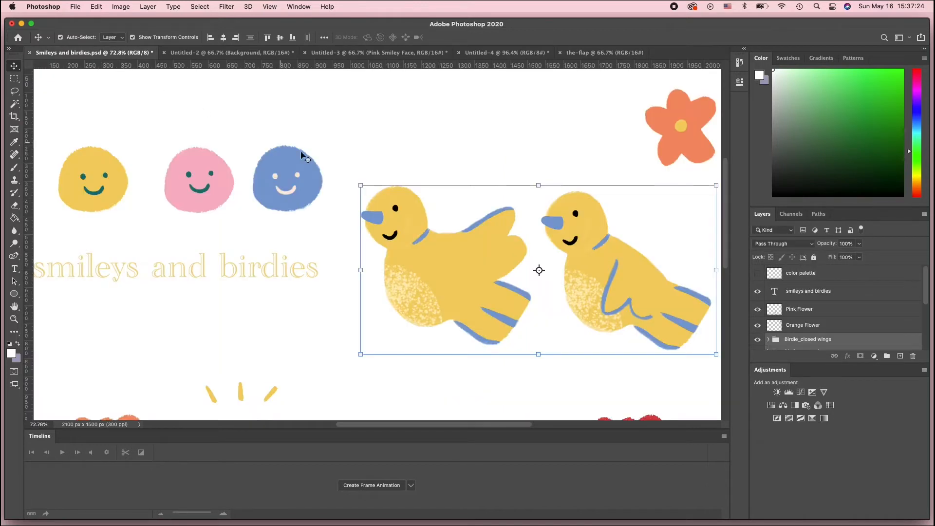
pyautogui.click(365, 156)
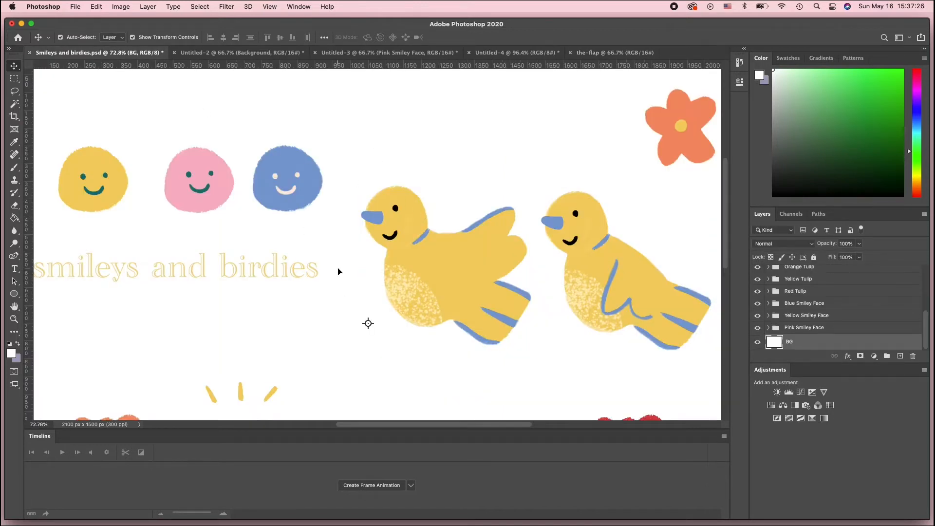
pyautogui.scroll(-4, 336, 265)
pyautogui.scroll(-2, 336, 264)
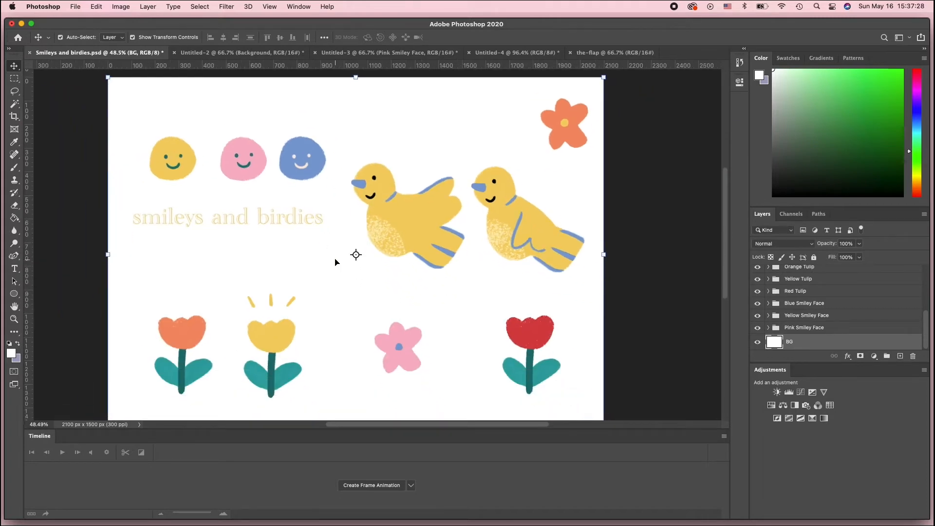
pyautogui.hscroll(2, 335, 263)
pyautogui.scroll(6, 302, 223)
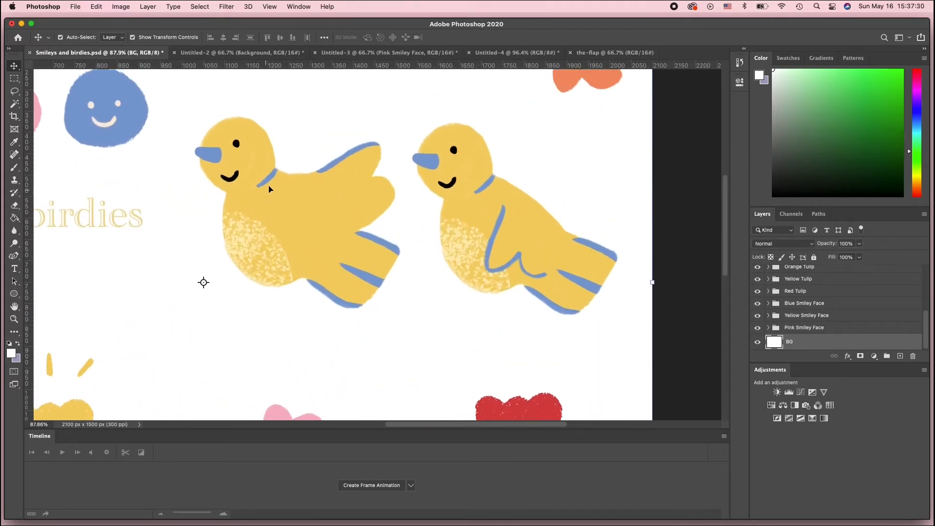
pyautogui.scroll(2, 440, 237)
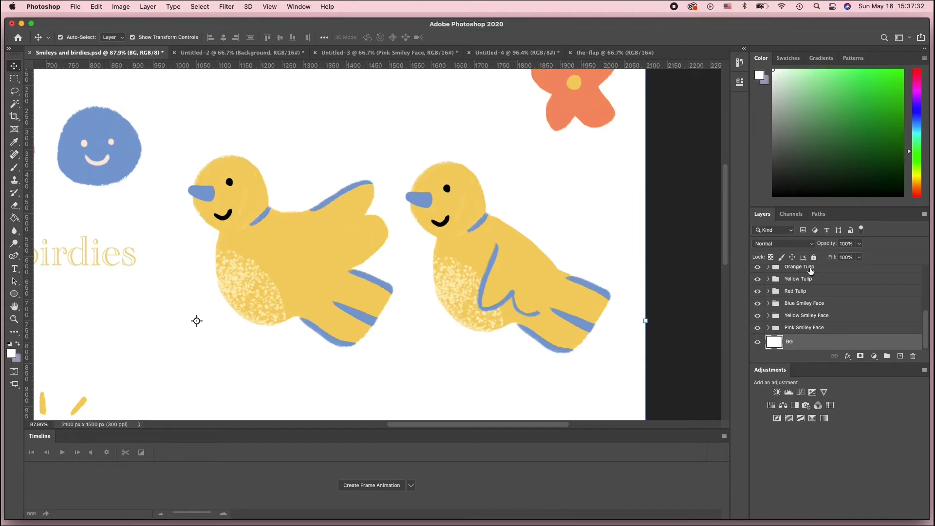
pyautogui.scroll(3, 806, 302)
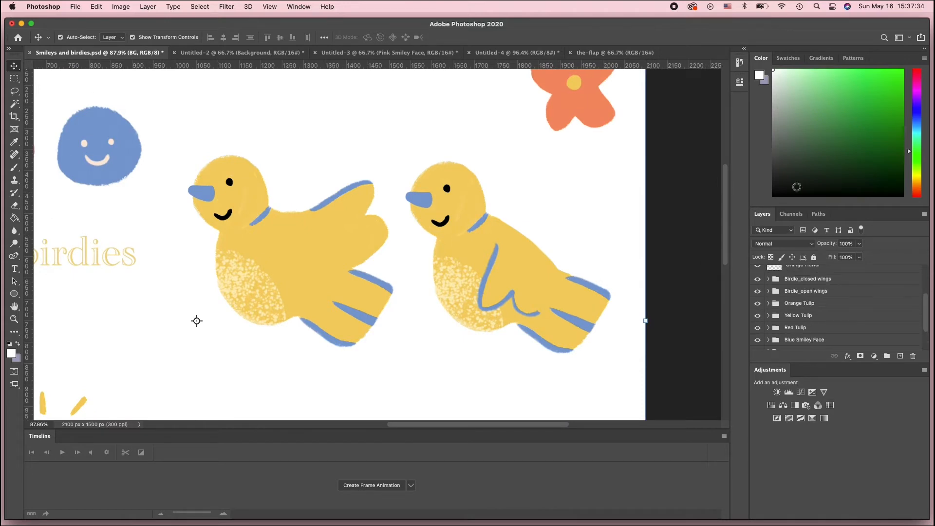
pyautogui.scroll(1, 817, 295)
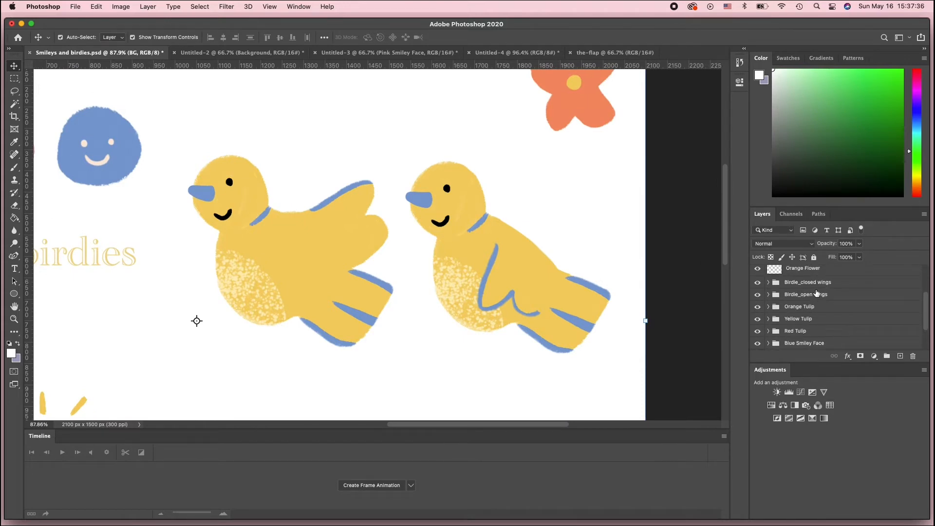
pyautogui.click(817, 288)
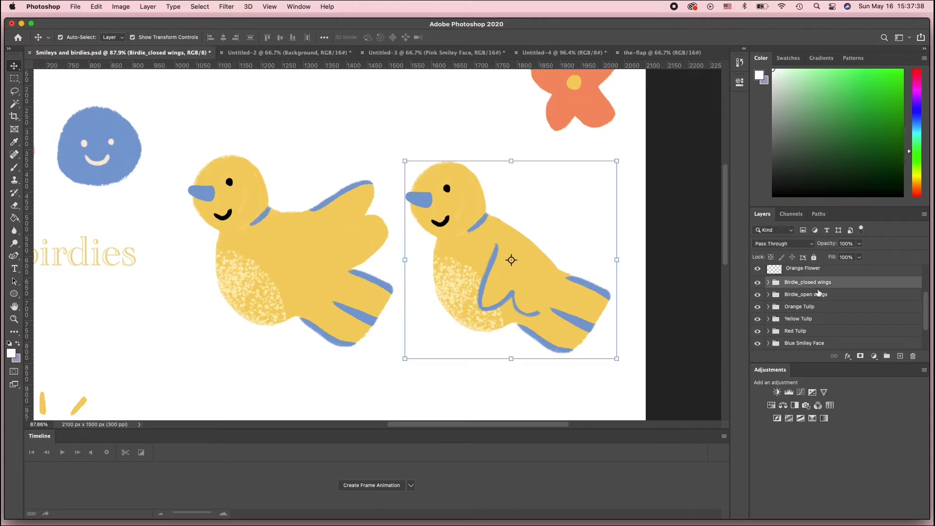
pyautogui.keyDown('shift'); pyautogui.click(819, 296); pyautogui.keyUp('shift')
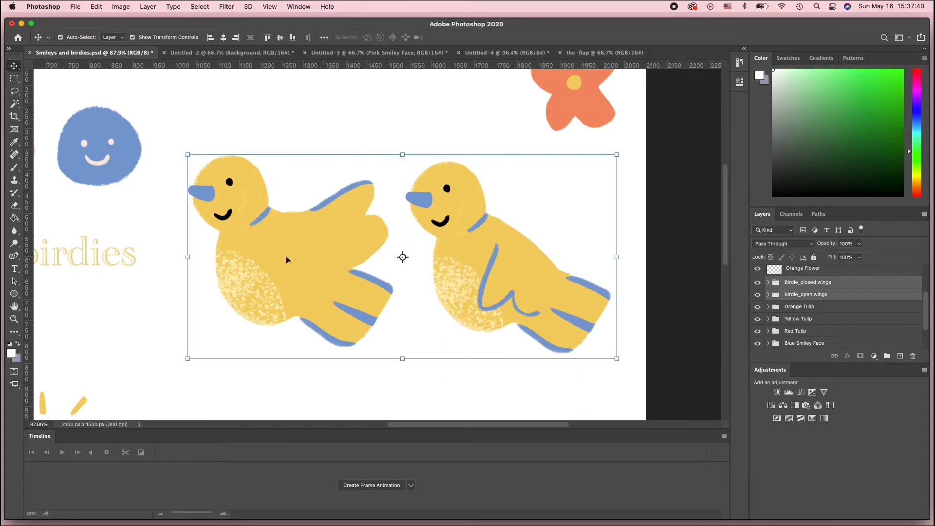
# Hide and show each of the two birdie groups in turn to check which bird it contains.
pyautogui.click(757, 282)
pyautogui.click(757, 283)
pyautogui.click(757, 295)
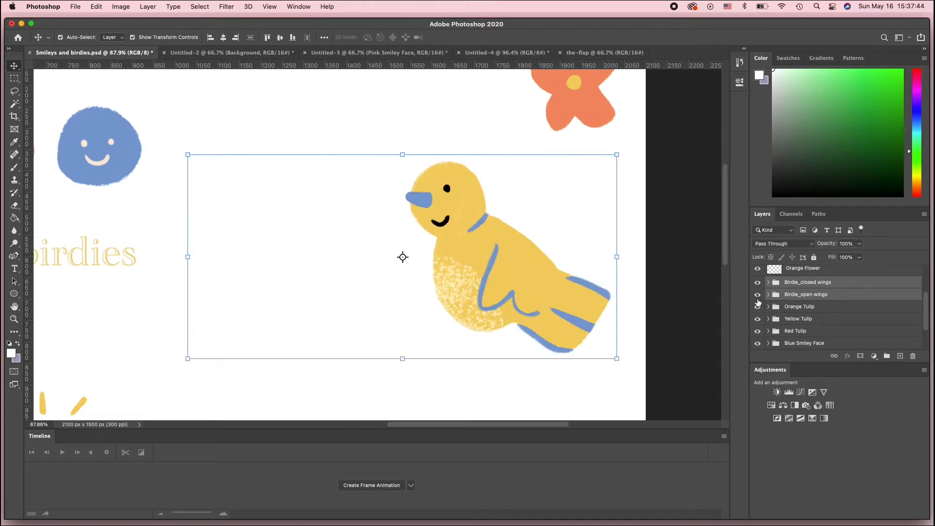
pyautogui.click(757, 295)
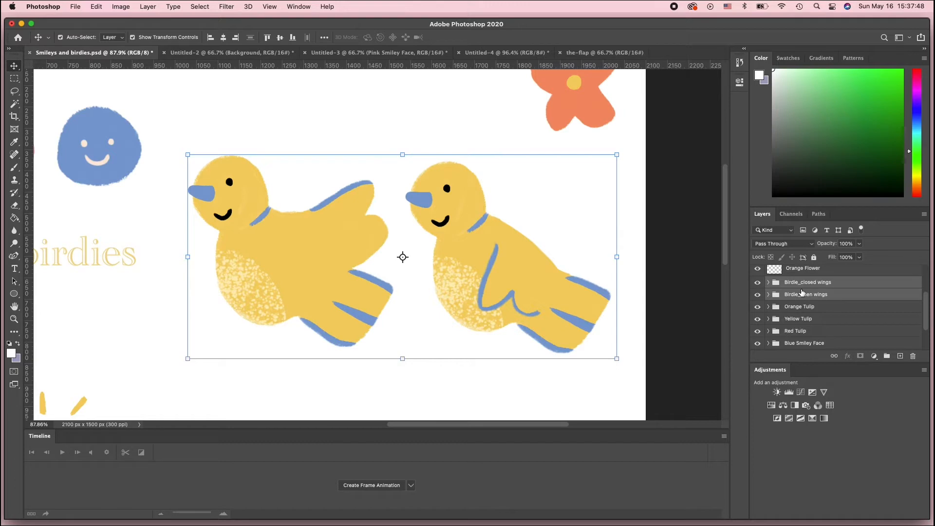
# Copy the two selected birdie groups and paste them into the-flap document.
pyautogui.press('super')
pyautogui.click(586, 54)
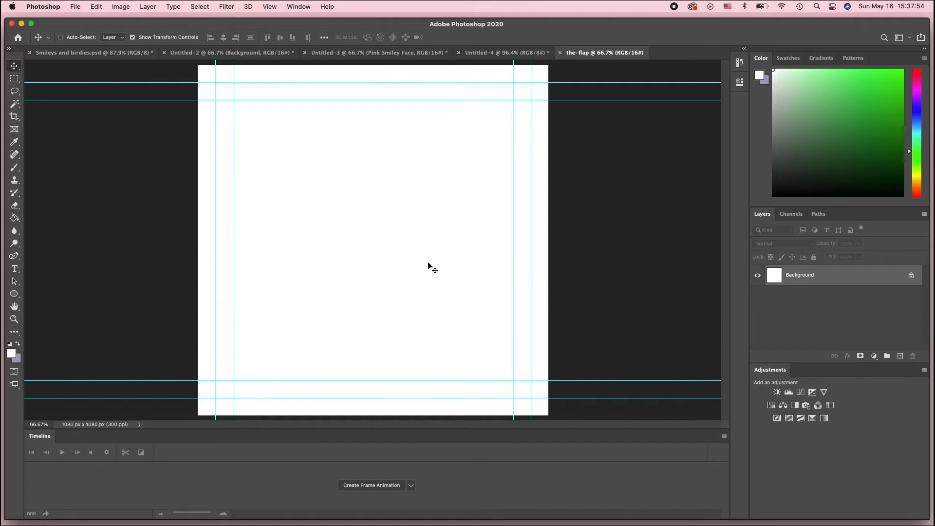
pyautogui.press('super+v')
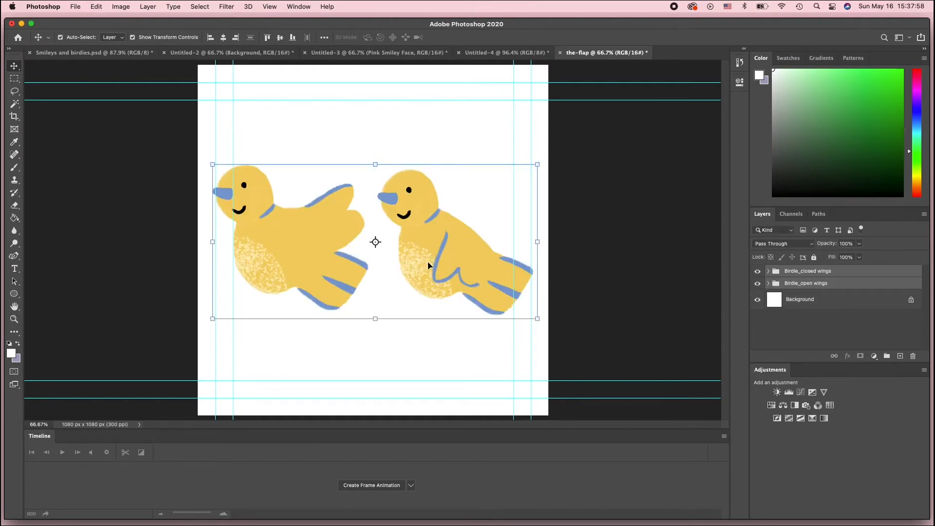
# Select the Birdie_open wings group, preview the finished flap animation in Untitled-4, and return to the-flap.
pyautogui.click(834, 286)
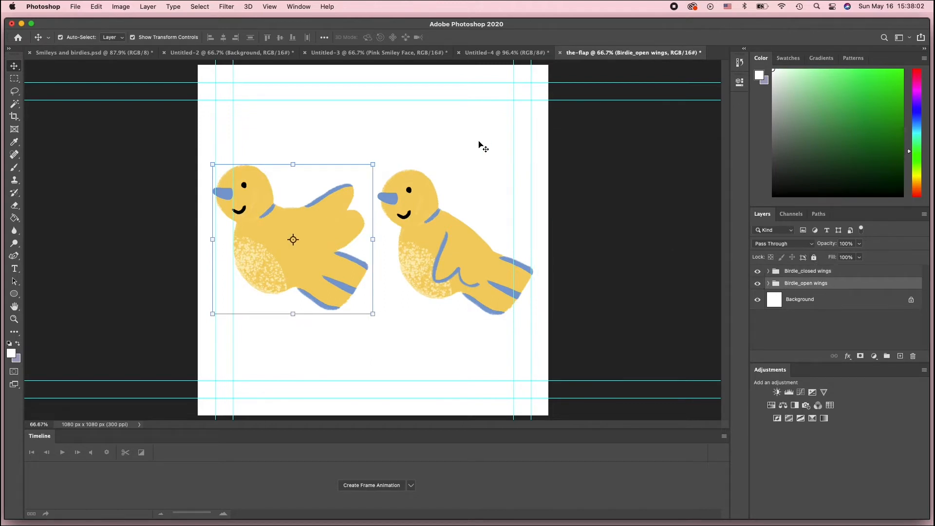
pyautogui.click(509, 54)
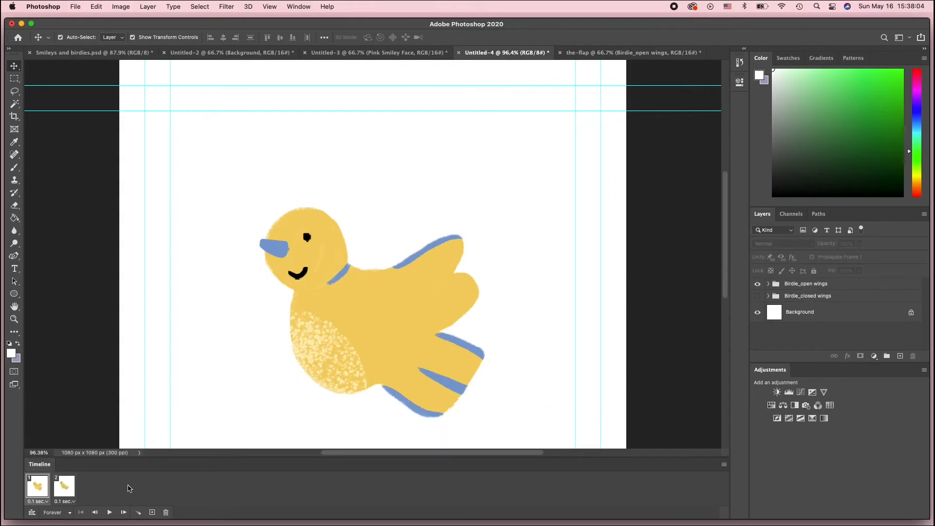
pyautogui.click(110, 512)
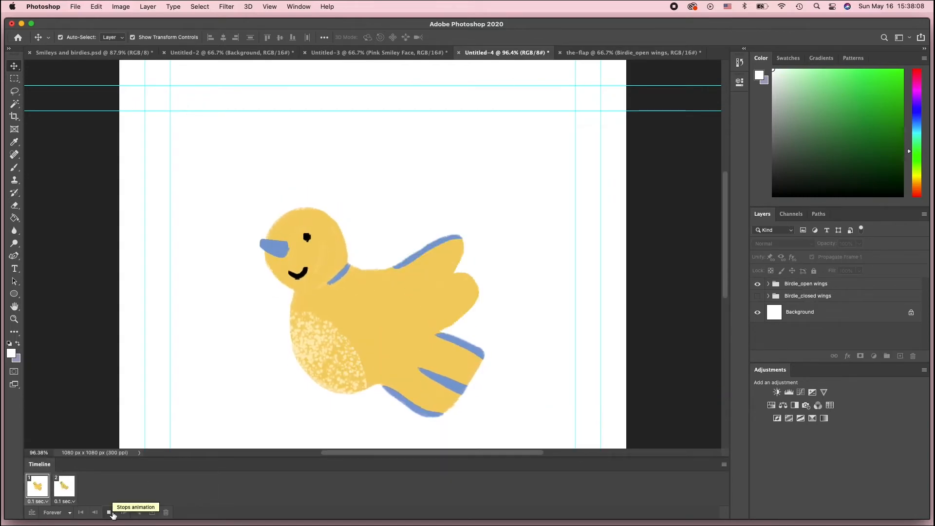
pyautogui.click(110, 512)
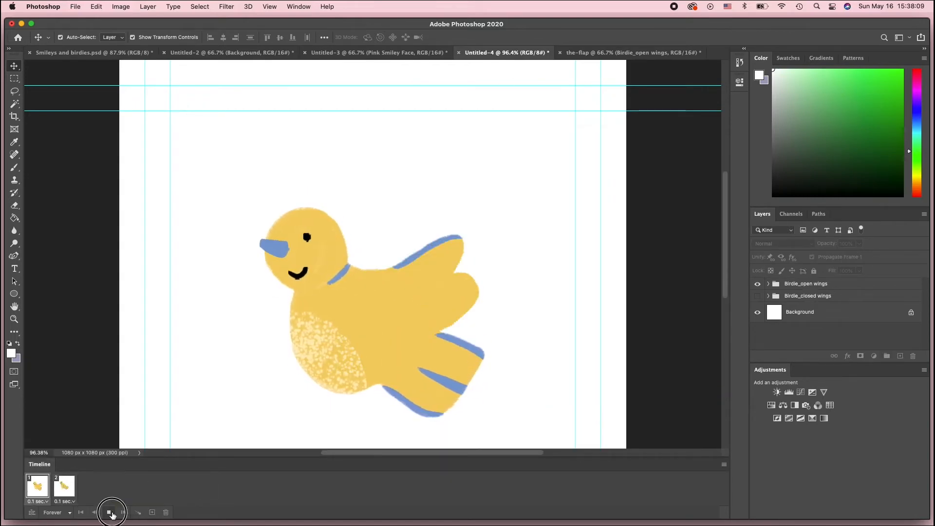
pyautogui.click(632, 52)
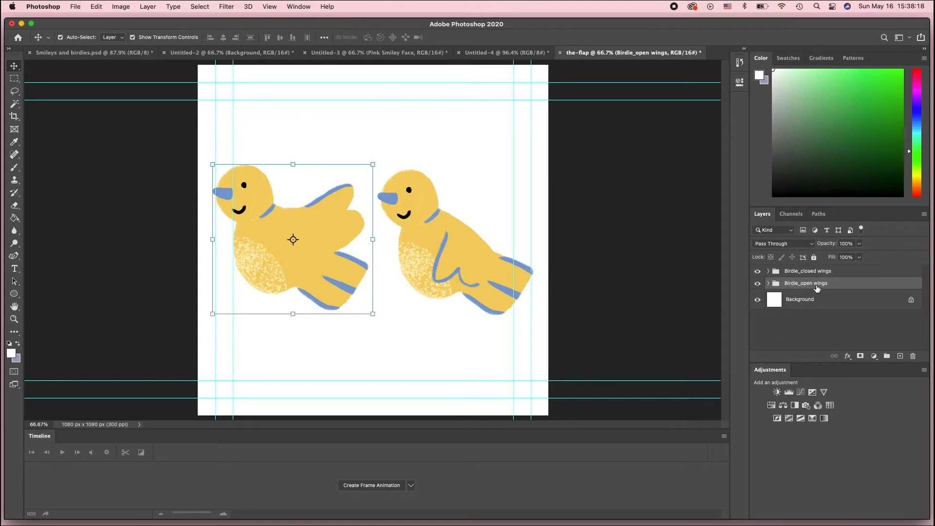
# Centre the Birdie_open wings and Birdie_closed wings groups over each other on the canvas at X 540 px, Y 540 px.
pyautogui.hotkey('ctrl', 't')
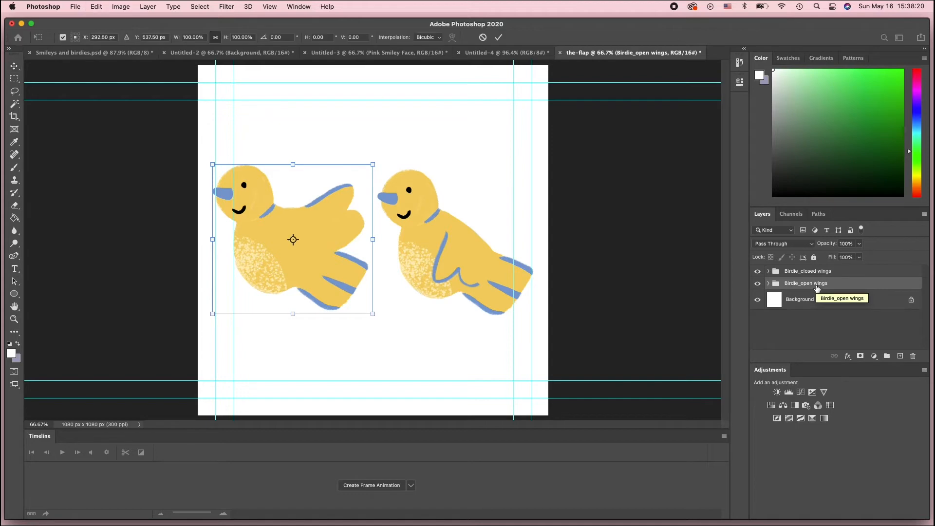
pyautogui.moveTo(313, 234); pyautogui.dragTo(390, 235)
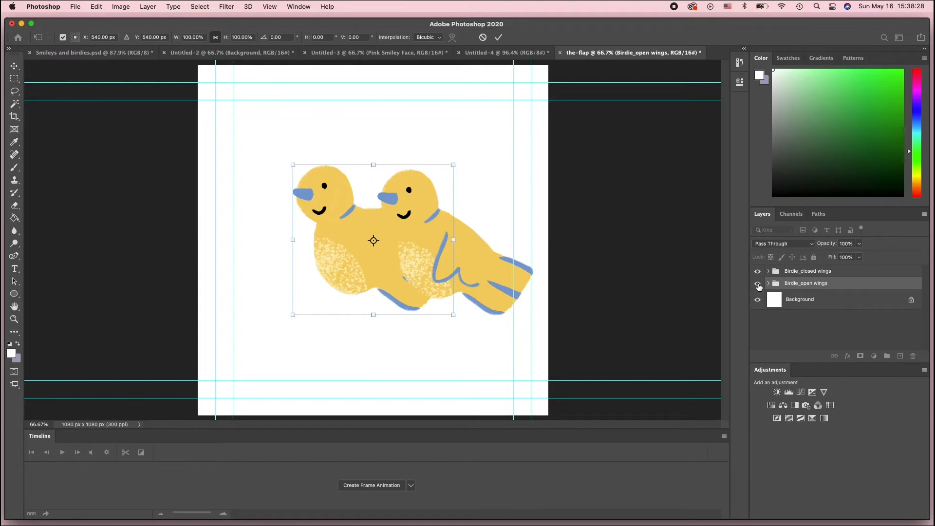
pyautogui.click(798, 272)
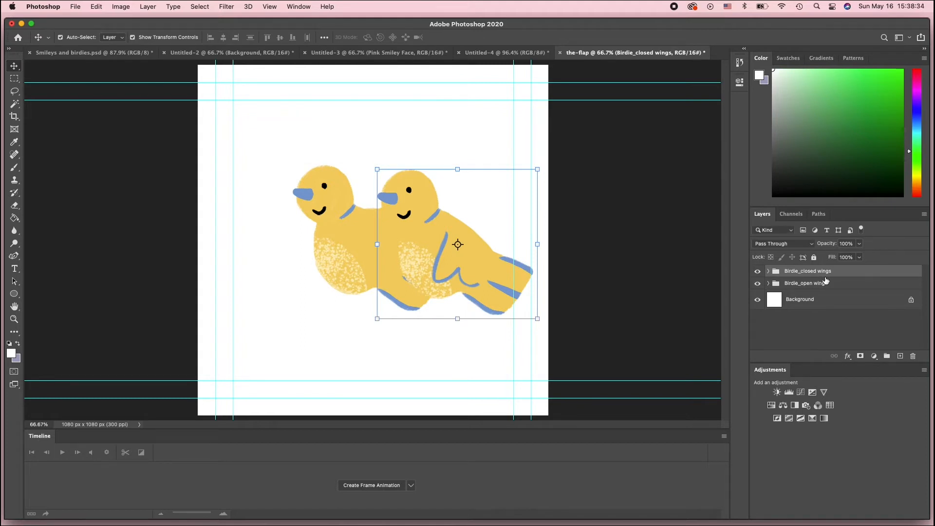
pyautogui.press('super+t')
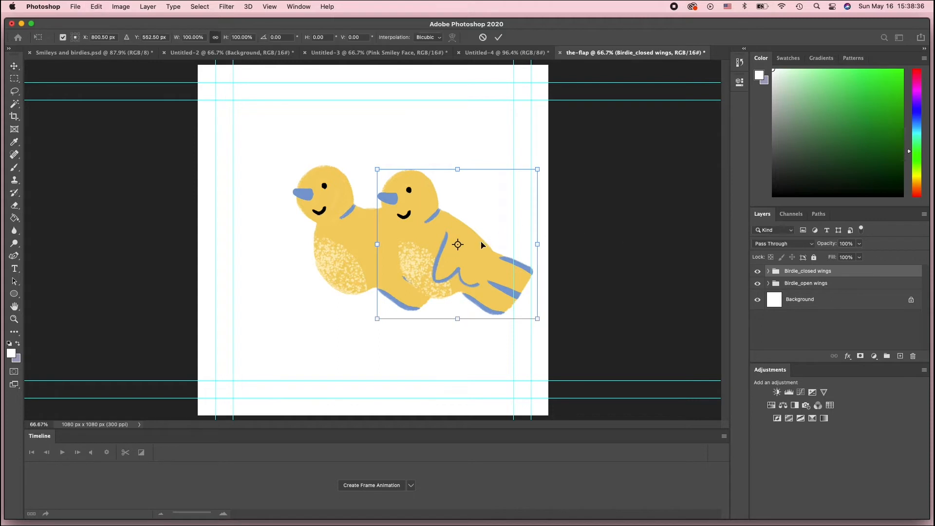
pyautogui.moveTo(480, 245); pyautogui.dragTo(396, 243)
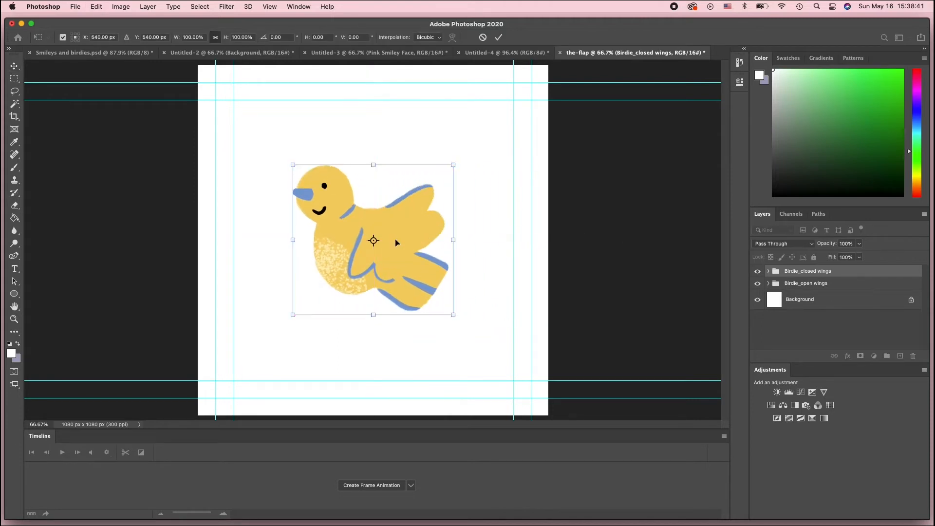
# Hide and show the two centred birdie groups in turn to check that they line up.
pyautogui.click(756, 273)
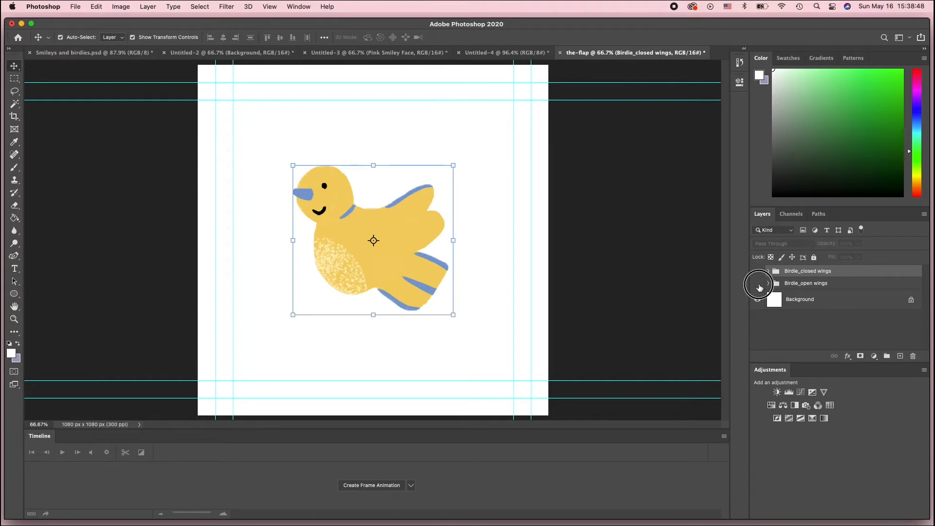
pyautogui.click(757, 283)
pyautogui.click(758, 272)
pyautogui.click(757, 283)
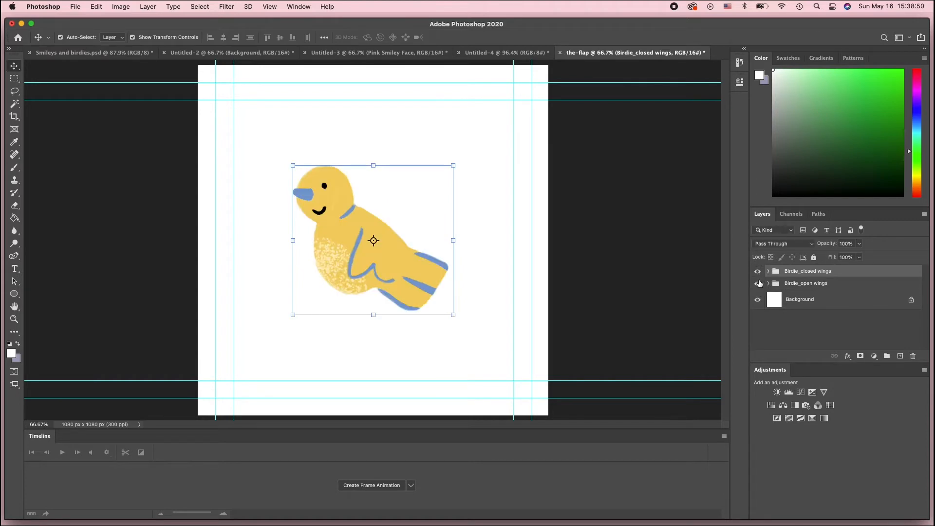
pyautogui.click(758, 271)
pyautogui.click(757, 283)
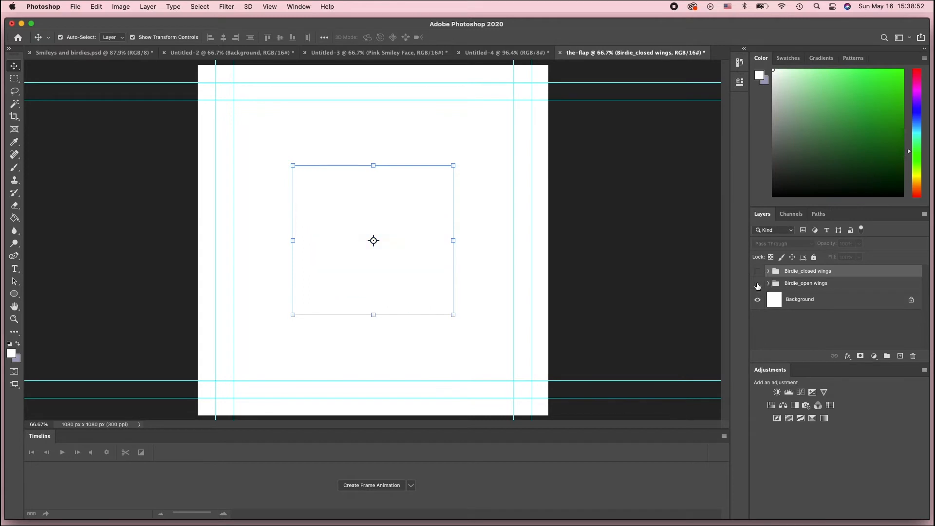
pyautogui.click(757, 283)
pyautogui.click(757, 271)
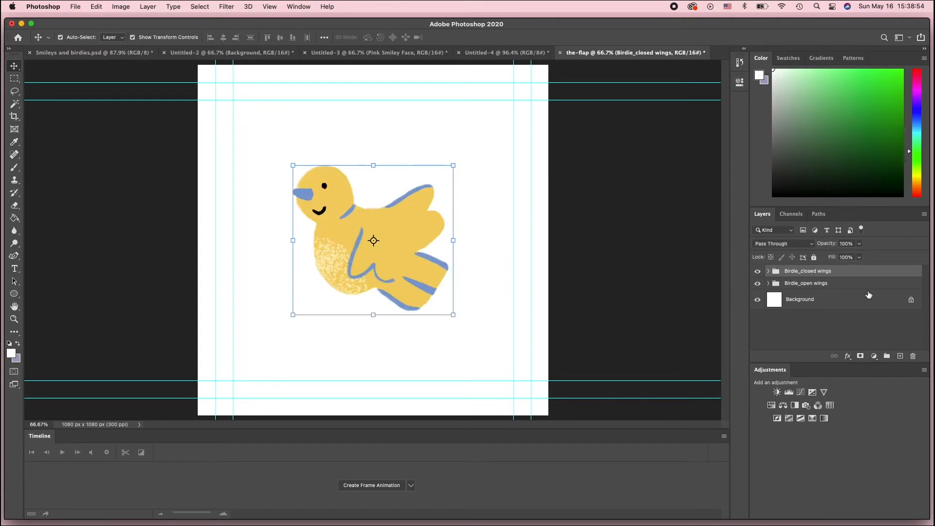
# Deselect all layers and compare the closed-wing and open-wing birds once more by switching their visibility.
pyautogui.click(841, 283)
pyautogui.keyDown('super'); pyautogui.click(840, 283); pyautogui.keyUp('super')
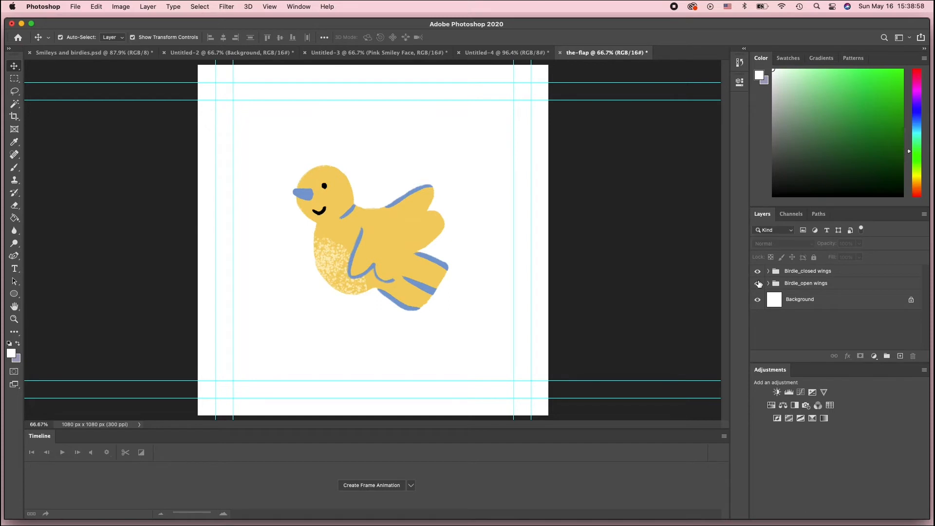
pyautogui.click(758, 283)
pyautogui.click(758, 272)
pyautogui.click(758, 271)
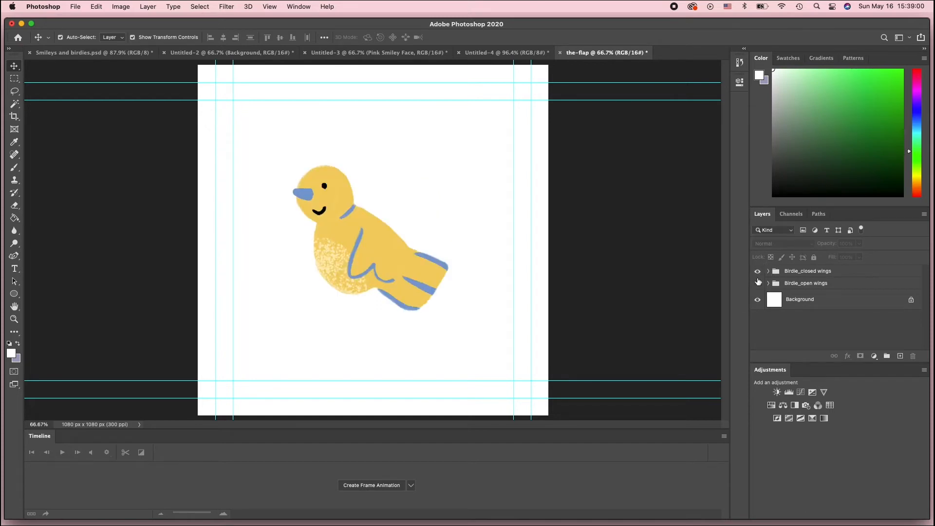
pyautogui.click(758, 283)
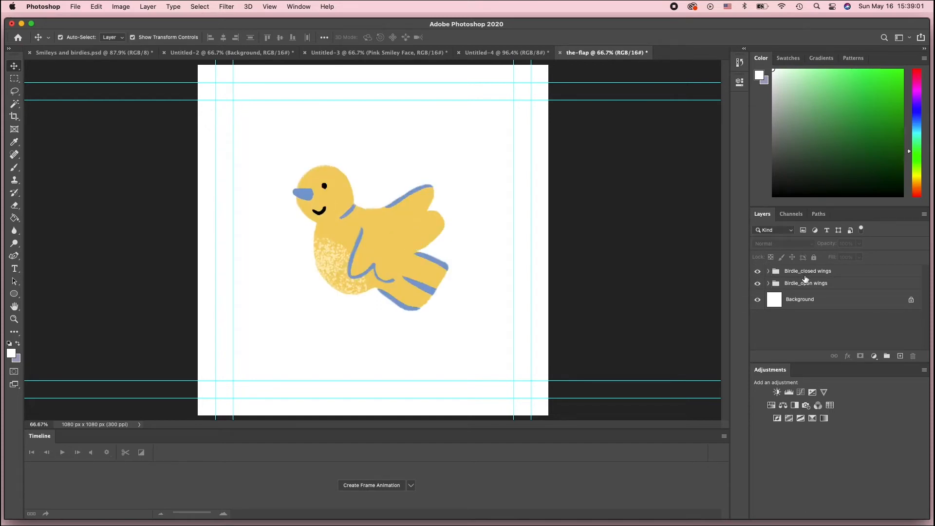
# Switch to Untitled-4 and alternate between its two frames to examine how the bird's height differs between wing positions.
pyautogui.click(507, 53)
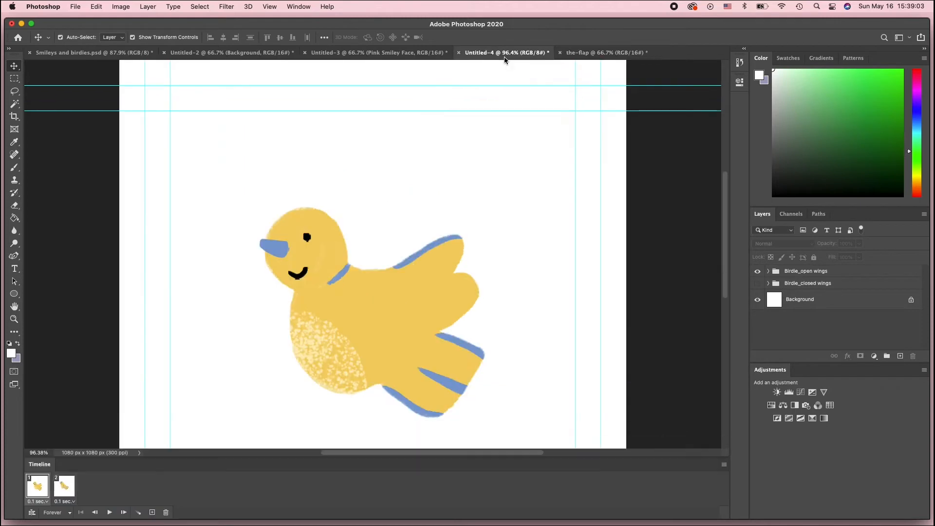
pyautogui.click(57, 492)
pyautogui.click(44, 493)
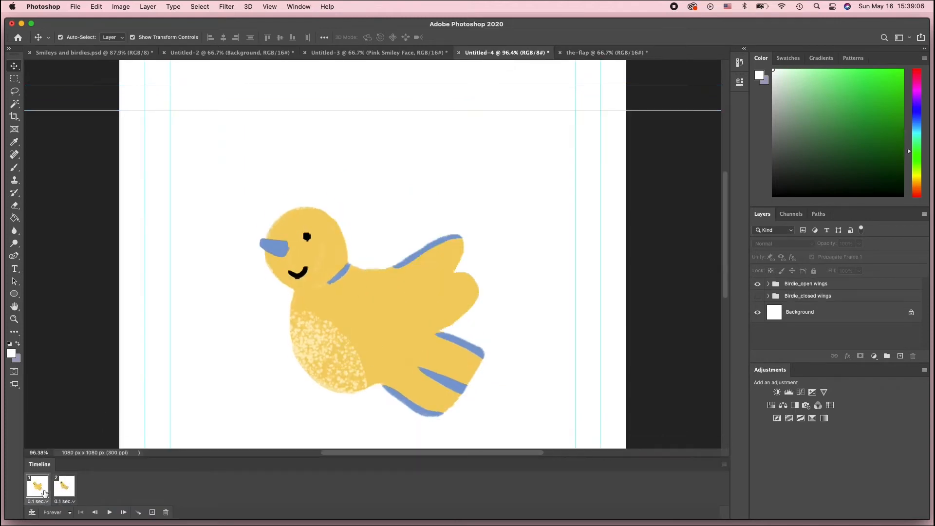
pyautogui.click(67, 491)
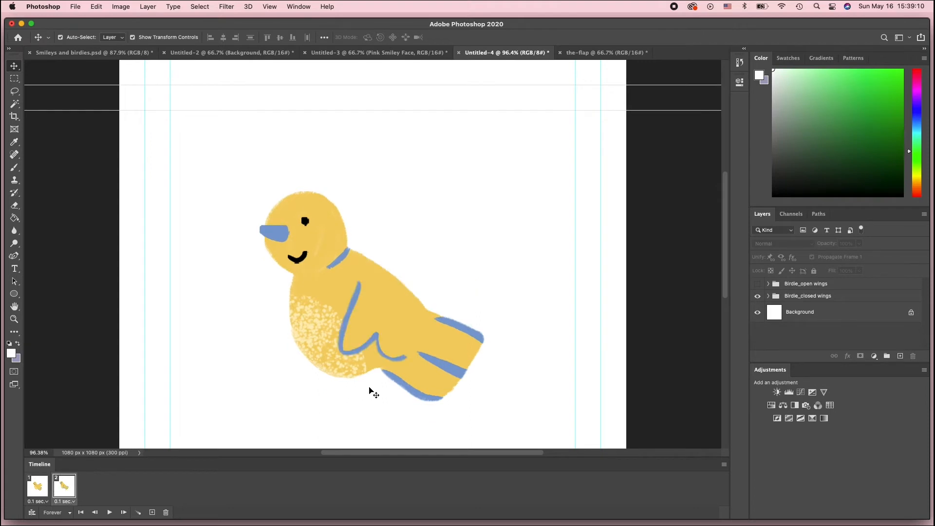
pyautogui.click(41, 497)
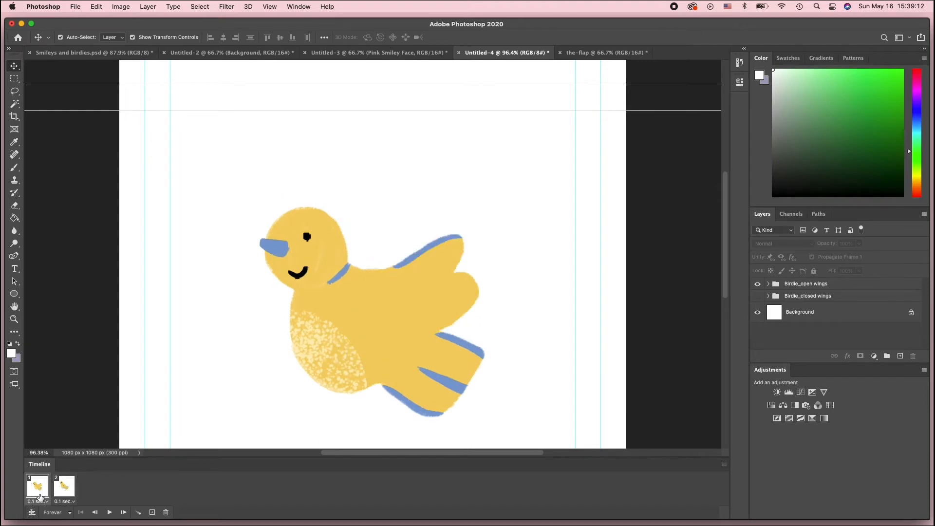
pyautogui.click(69, 498)
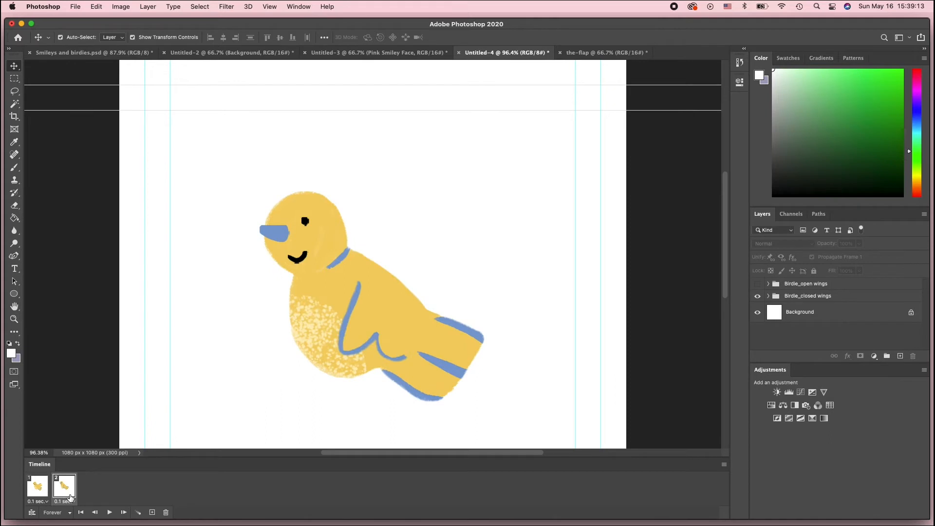
pyautogui.click(43, 492)
pyautogui.click(68, 492)
pyautogui.click(41, 491)
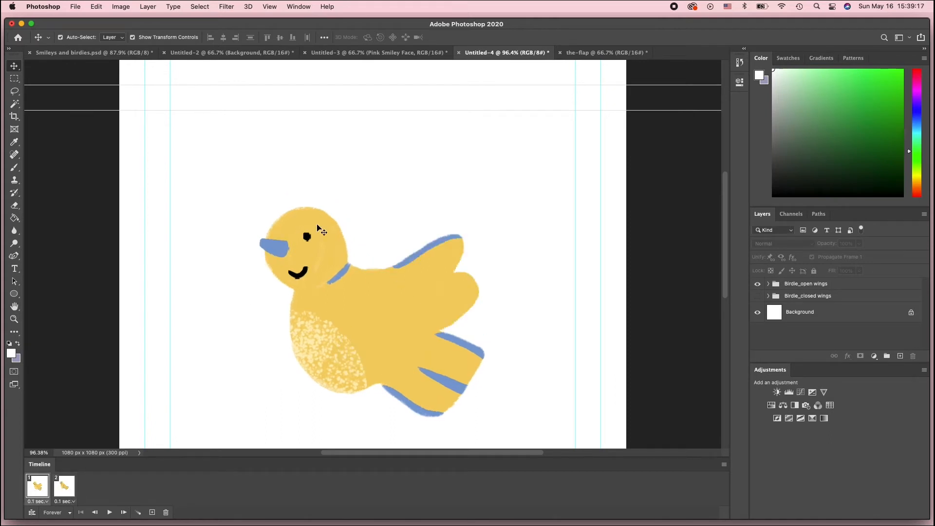
# In the-flap, hide the Birdie_open wings group and move the Birdie_closed wings group straight up to about Y 516 px.
pyautogui.click(586, 54)
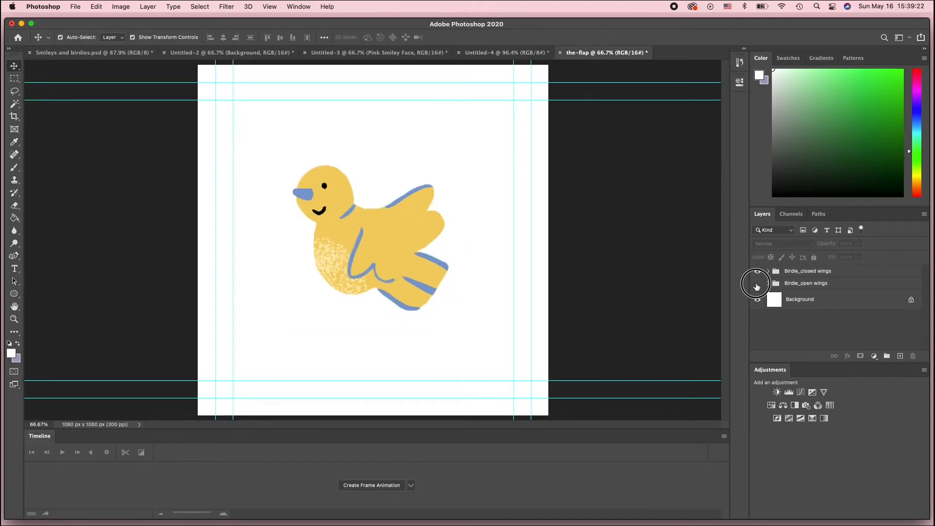
pyautogui.click(757, 285)
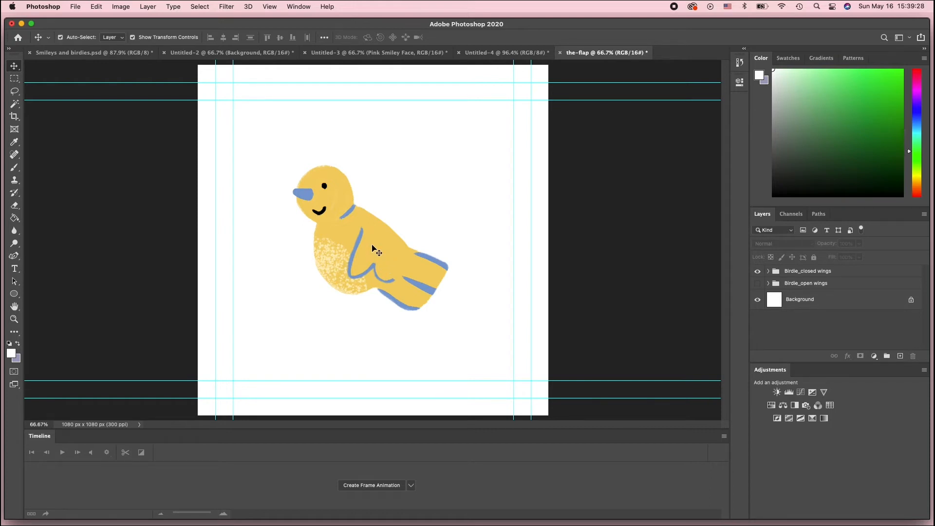
pyautogui.click(816, 275)
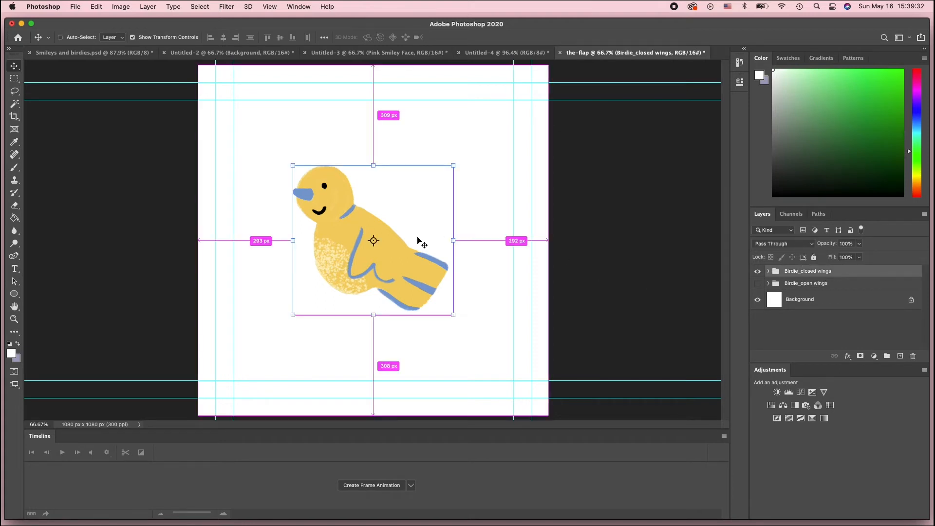
pyautogui.press('super+t')
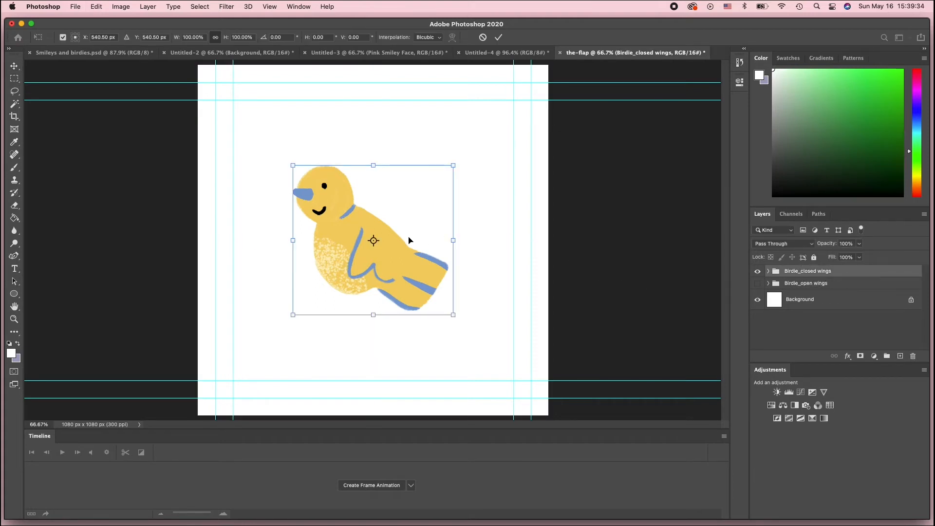
pyautogui.press('Up')
pyautogui.press('Up')
pyautogui.press('Up')
pyautogui.press('Up')
pyautogui.press('Up')
pyautogui.press('Up')
pyautogui.press('Up')
pyautogui.press('Up')
pyautogui.press('Up')
pyautogui.press('Up')
pyautogui.press('Up')
pyautogui.press('Up')
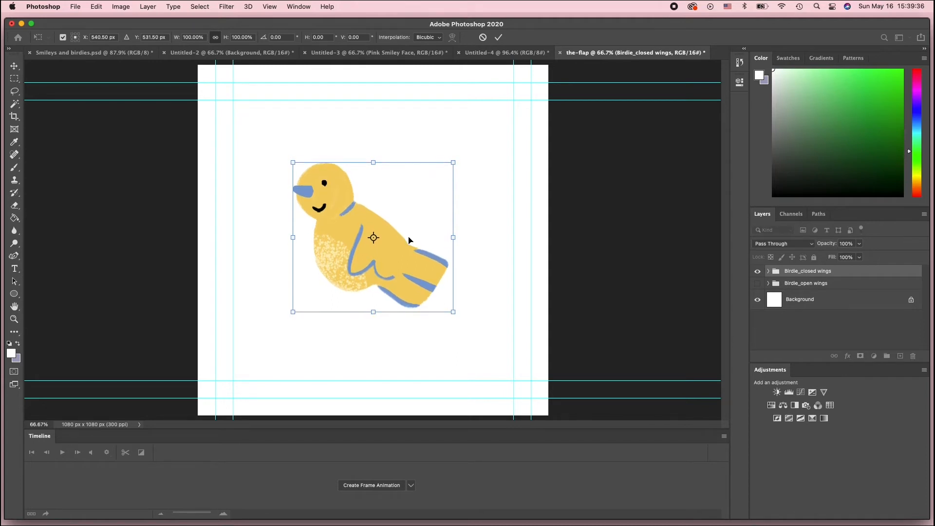
pyautogui.press('Up')
pyautogui.press('Up')
pyautogui.press('Up')
pyautogui.press('Up')
pyautogui.press('Up')
pyautogui.press('Up')
pyautogui.press('Up')
pyautogui.press('Up')
pyautogui.press('Up')
pyautogui.press('Up')
pyautogui.press('Up')
pyautogui.press('Up')
pyautogui.press('Up')
pyautogui.press('Up')
pyautogui.press('Up')
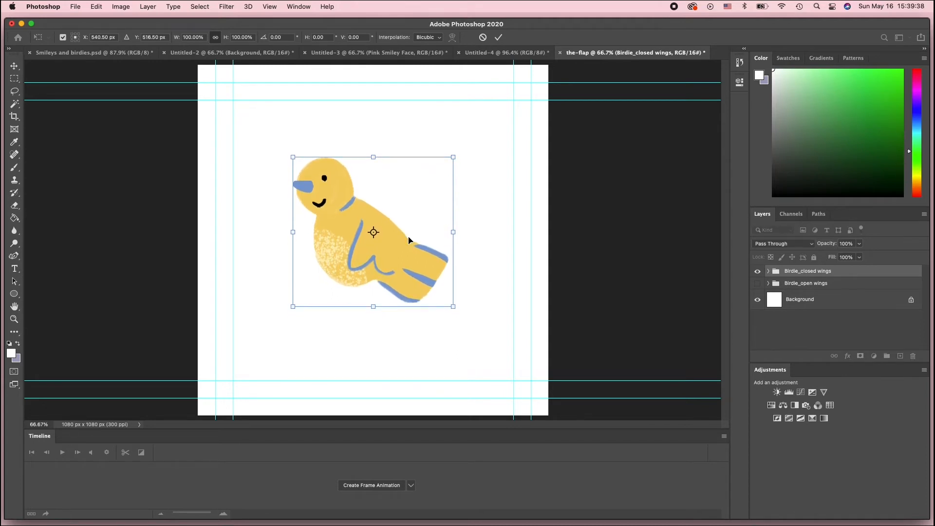
# Show the Birdie_open wings group again and toggle each group's visibility to compare the raised bird with the open-wing one.
pyautogui.click(758, 284)
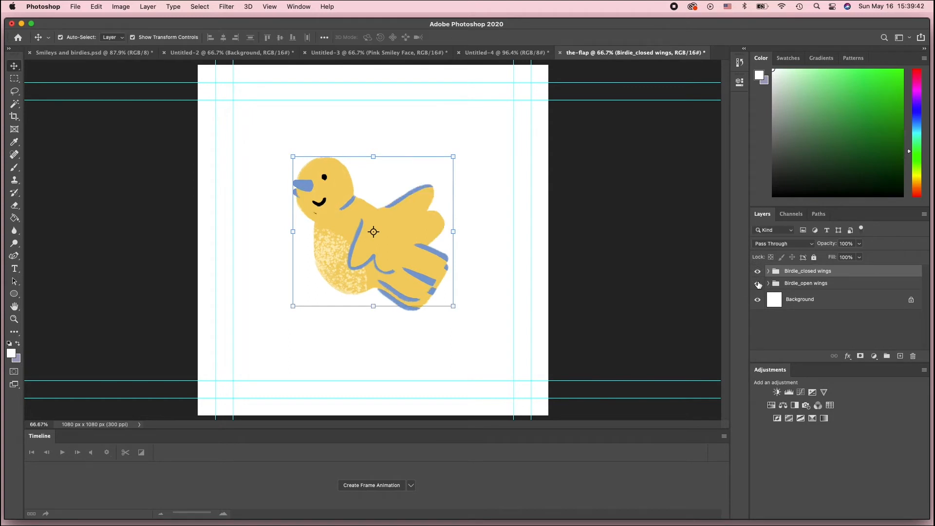
pyautogui.click(757, 274)
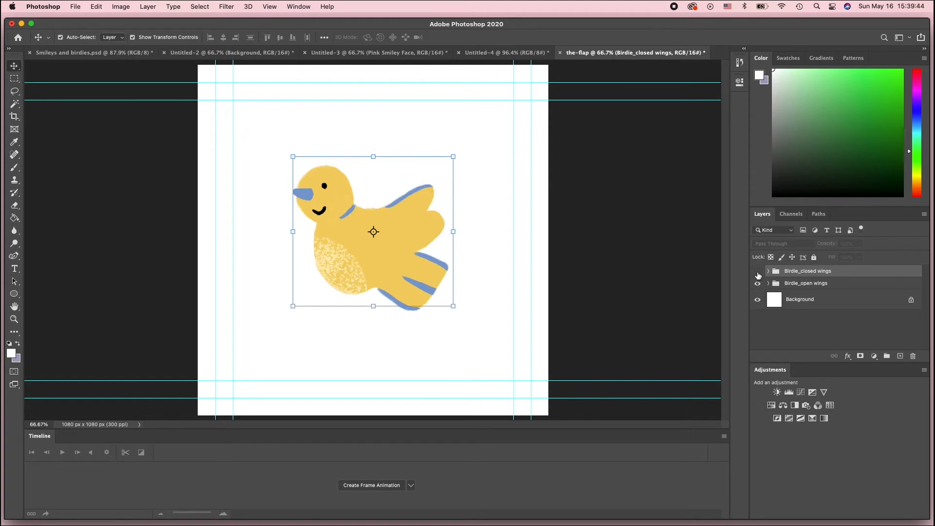
pyautogui.click(758, 274)
pyautogui.click(758, 283)
pyautogui.click(758, 283)
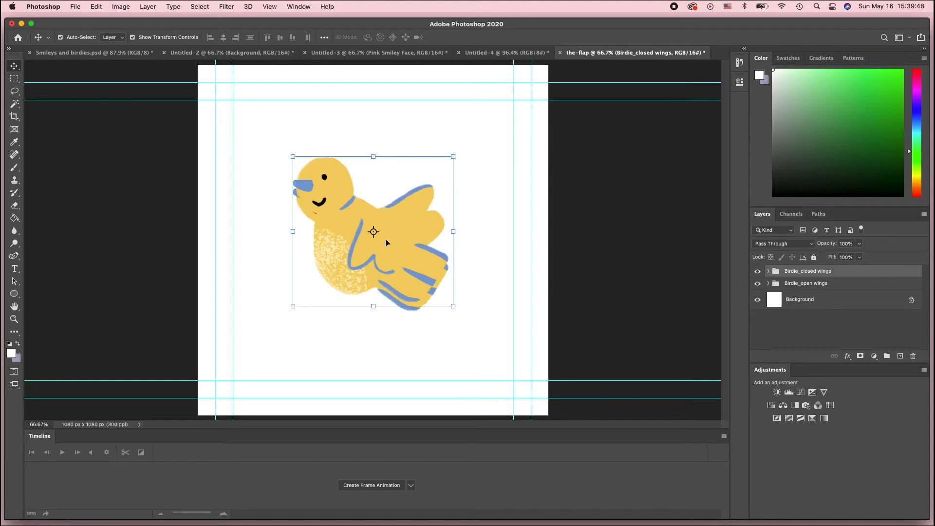
# Select each birdie group in turn to compare their bounding boxes, and leave no layer selected.
pyautogui.click(841, 284)
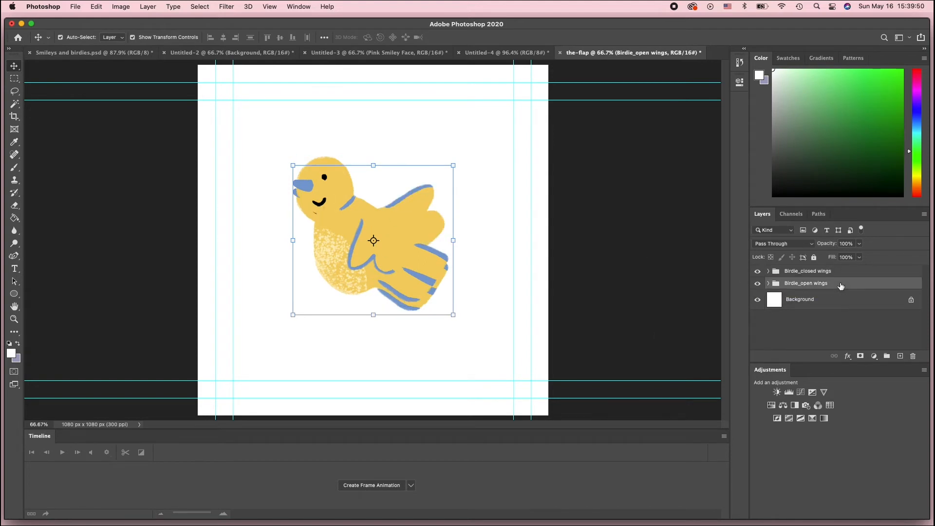
pyautogui.click(884, 275)
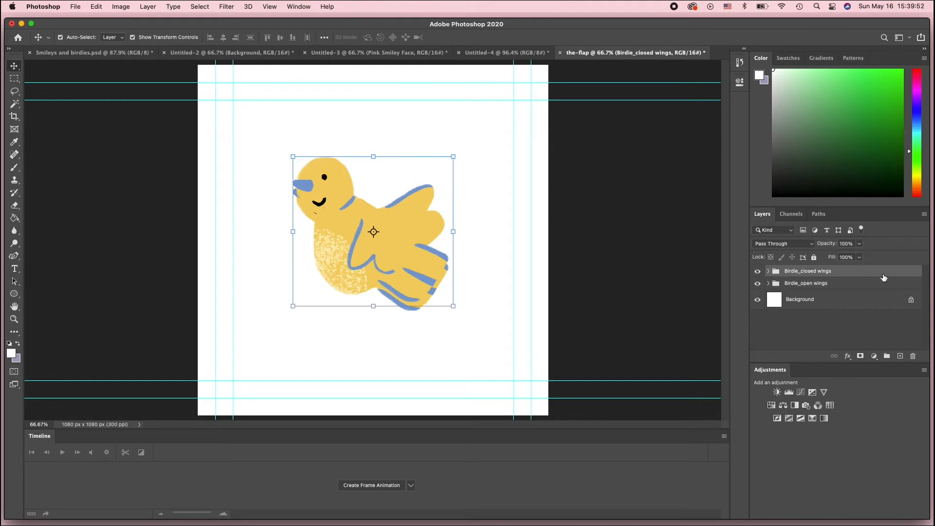
pyautogui.click(855, 287)
pyautogui.keyDown('super'); pyautogui.click(855, 289); pyautogui.keyUp('super')
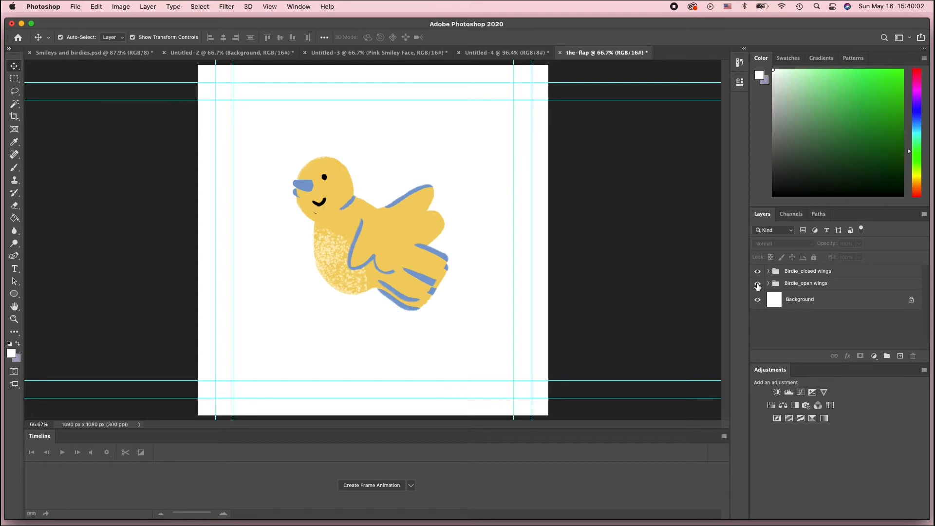
# Hide the Birdie_open wings group, keep Birdie_closed wings shown, and create a frame animation from this state.
pyautogui.click(757, 284)
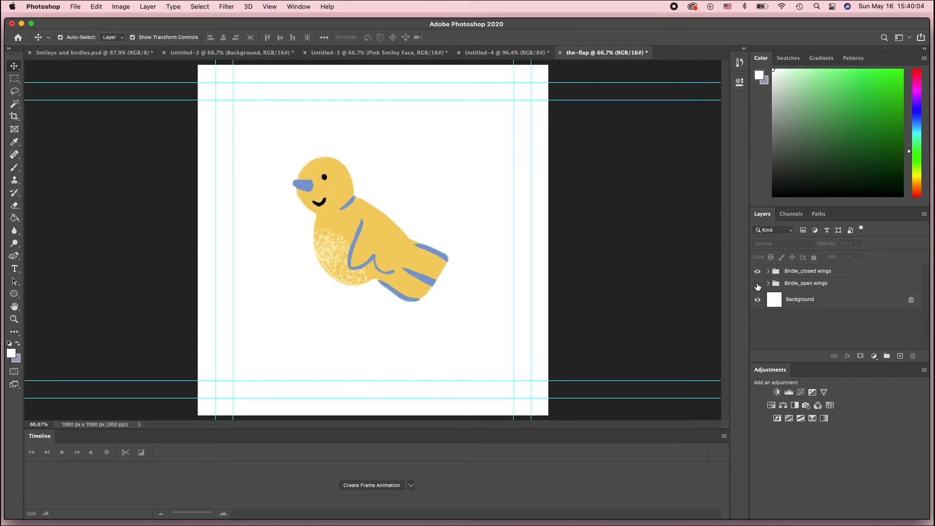
pyautogui.click(796, 271)
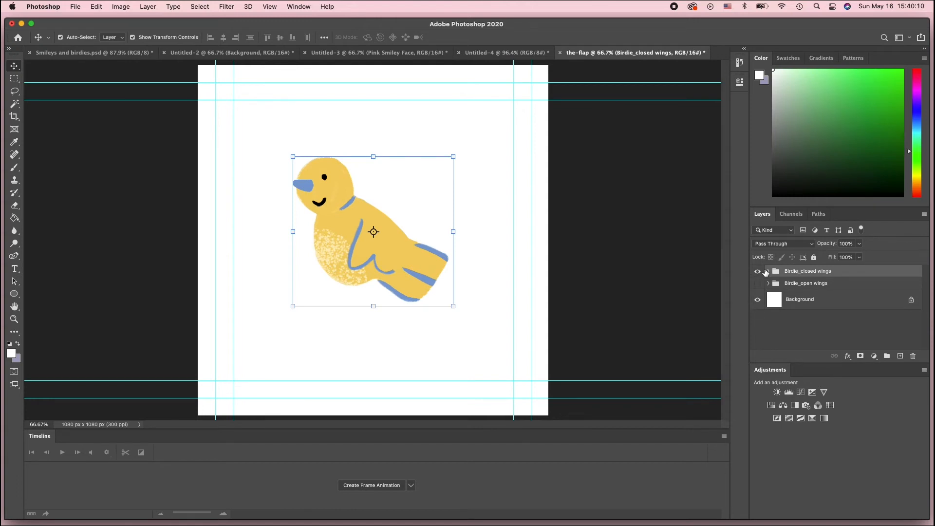
pyautogui.click(757, 272)
pyautogui.click(758, 272)
pyautogui.click(347, 489)
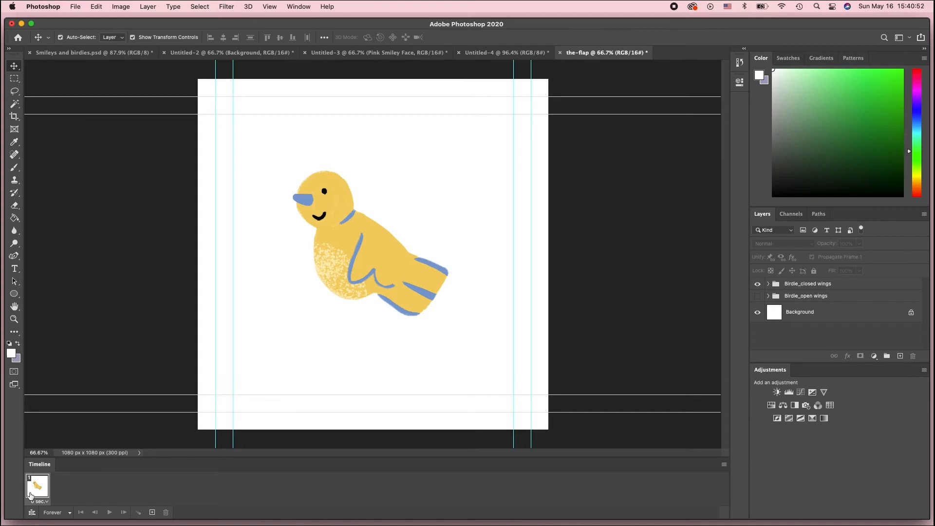
# Duplicate the first animation frame, compare it with its copy, and leave frame 2 selected.
pyautogui.click(152, 512)
pyautogui.click(38, 483)
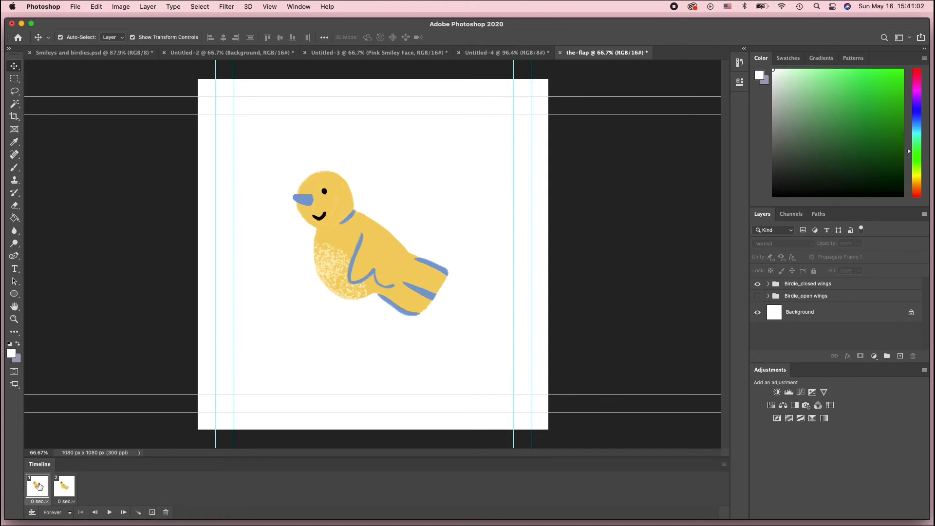
pyautogui.click(61, 490)
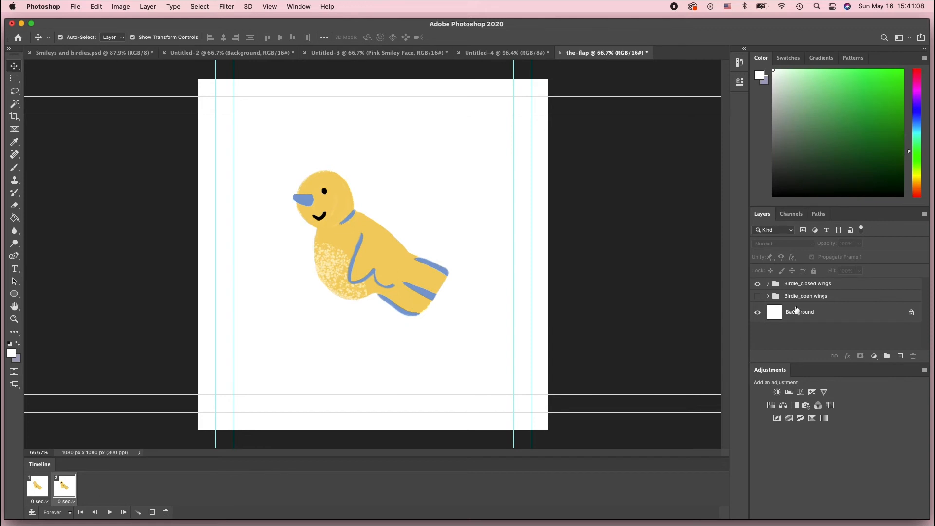
pyautogui.click(45, 491)
pyautogui.click(72, 490)
# In frame 2, hide the Birdie_closed wings group, show the Birdie_open wings group, and select the open-wing group.
pyautogui.click(757, 284)
pyautogui.click(758, 284)
pyautogui.click(757, 284)
pyautogui.click(757, 285)
pyautogui.click(756, 285)
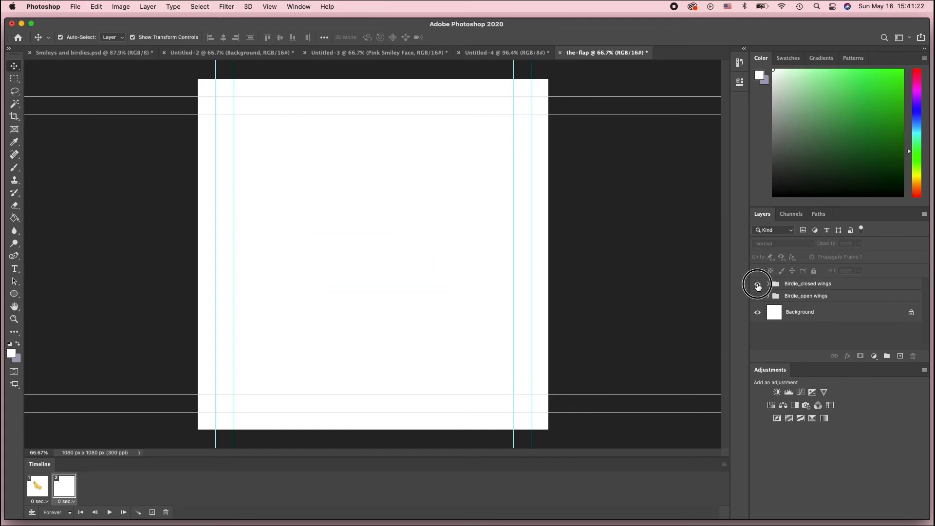
pyautogui.click(758, 285)
pyautogui.click(757, 285)
pyautogui.click(758, 285)
pyautogui.click(758, 284)
pyautogui.click(757, 284)
pyautogui.click(757, 296)
pyautogui.click(758, 286)
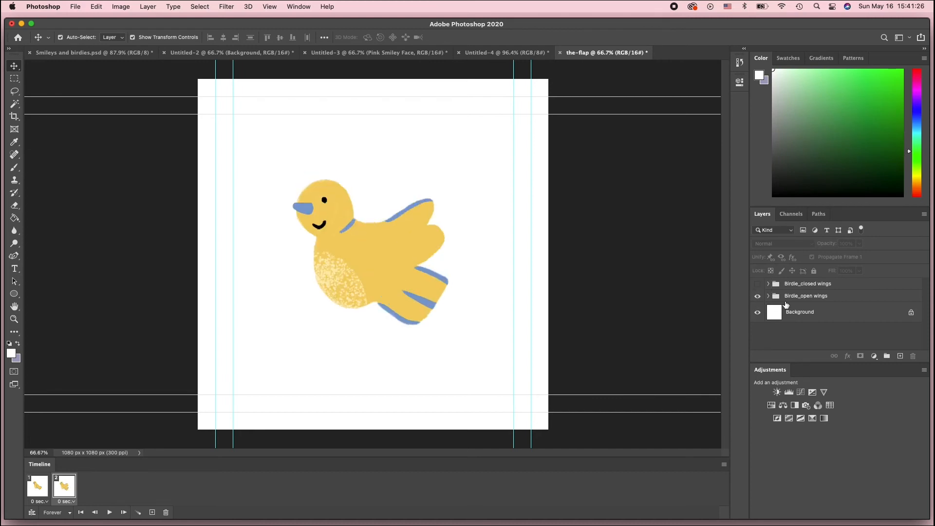
pyautogui.click(793, 298)
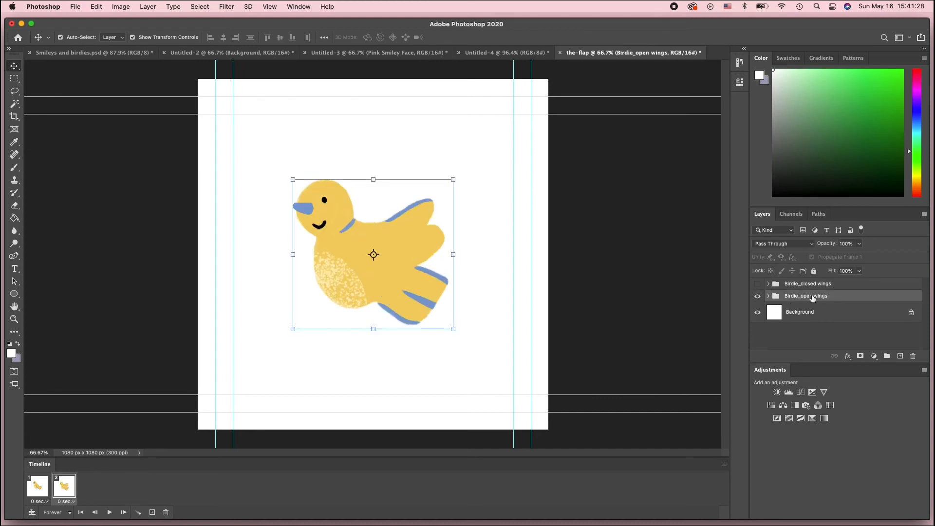
# Alternate between the closed-wing and open-wing frames, and play the animation to check the flapping before stopping it.
pyautogui.click(40, 496)
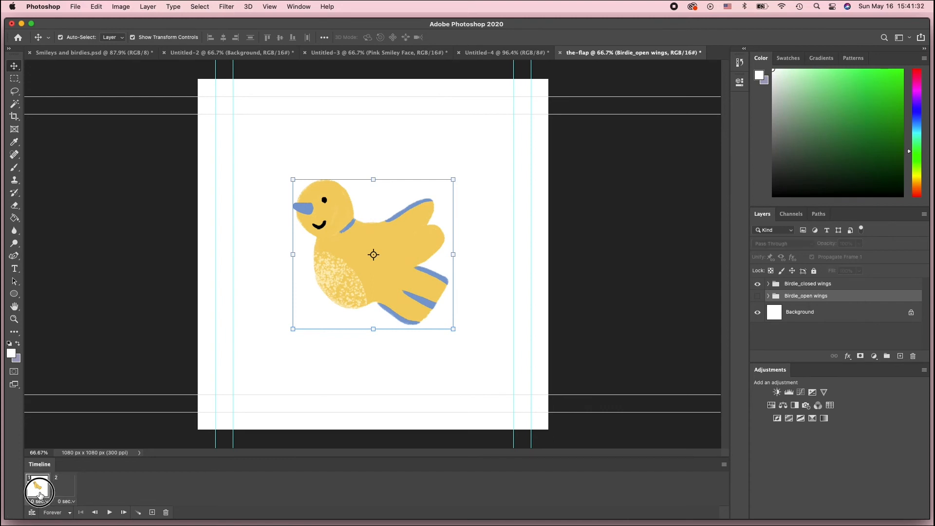
pyautogui.click(67, 496)
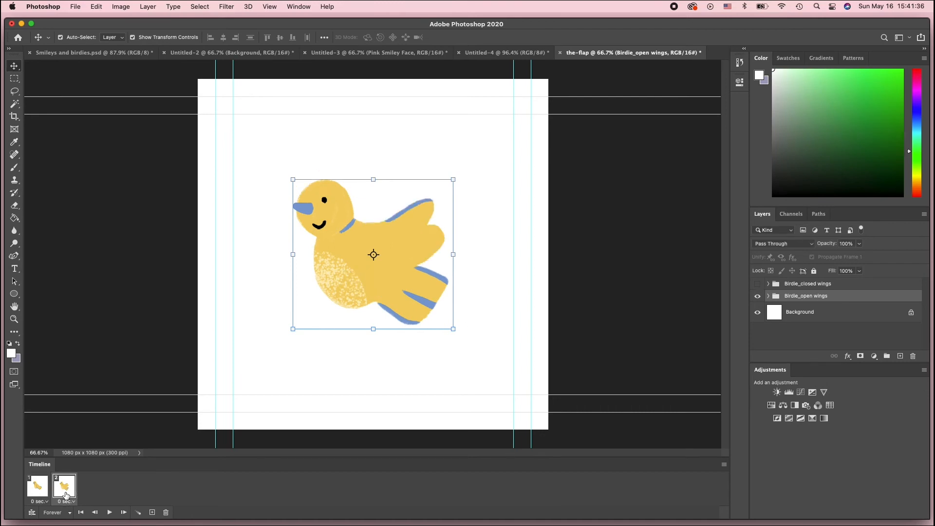
pyautogui.click(38, 494)
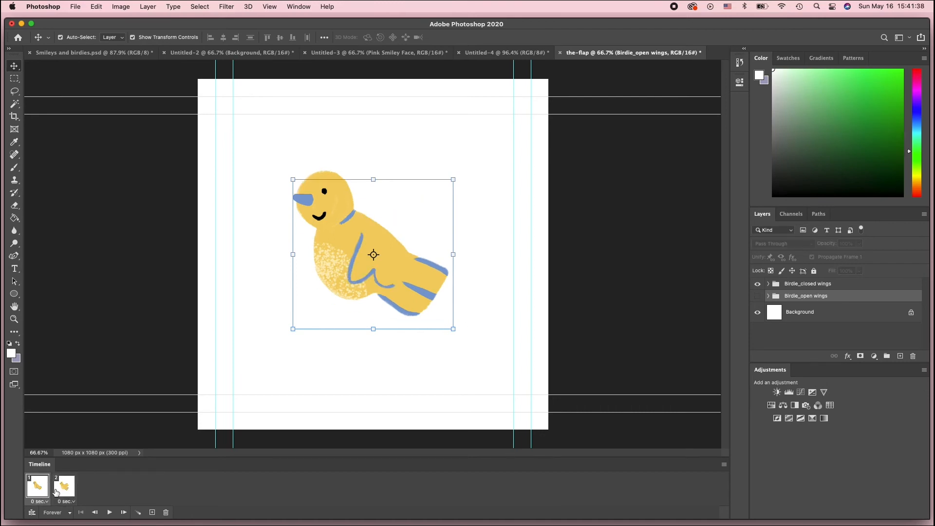
pyautogui.click(62, 493)
pyautogui.click(45, 493)
pyautogui.click(55, 492)
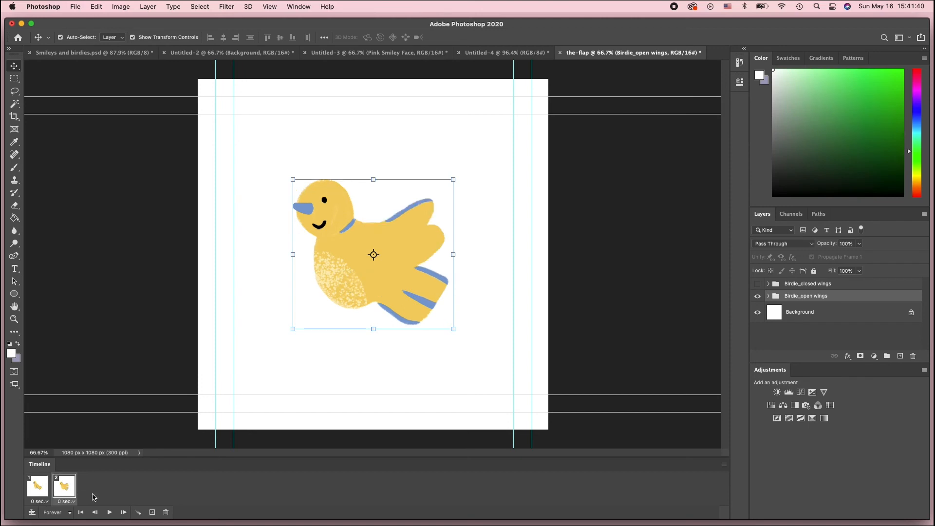
pyautogui.click(110, 512)
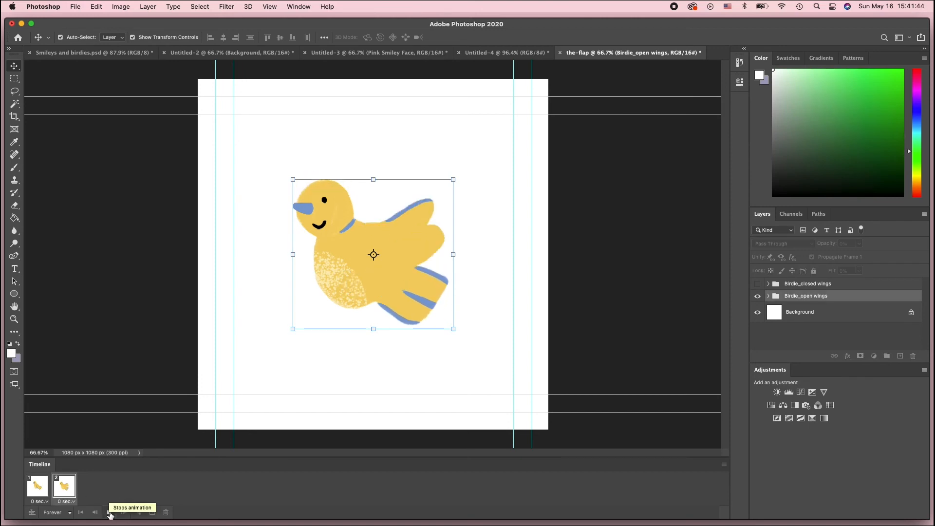
pyautogui.click(110, 513)
# Select both animation frames and set their delay to 0.1 seconds.
pyautogui.click(34, 491)
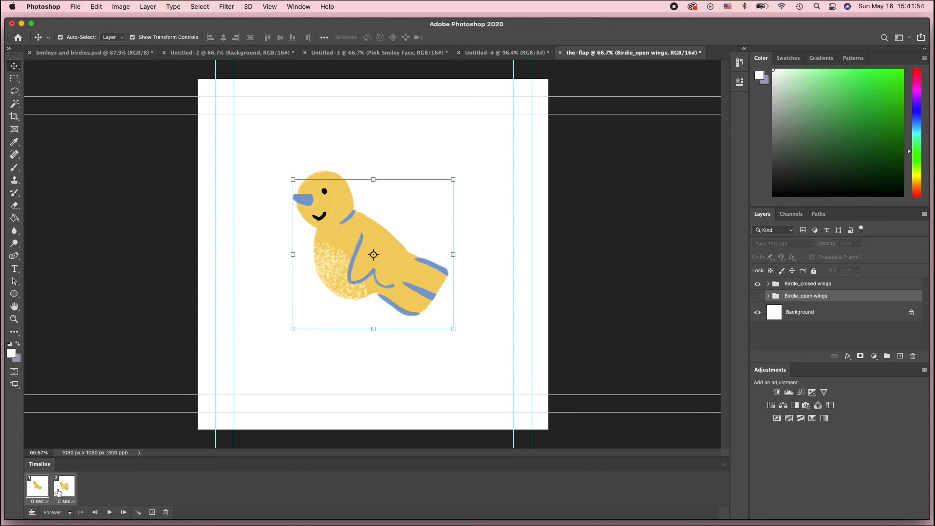
pyautogui.click(72, 502)
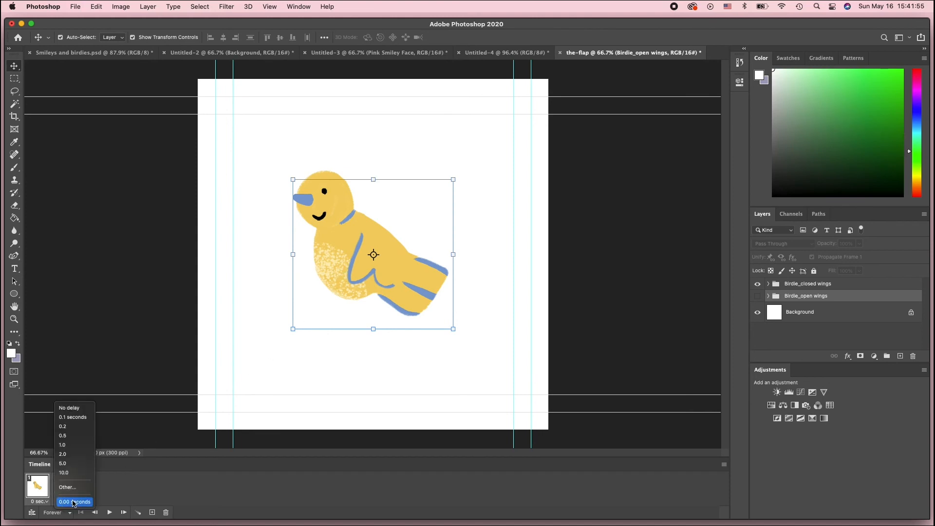
pyautogui.click(78, 421)
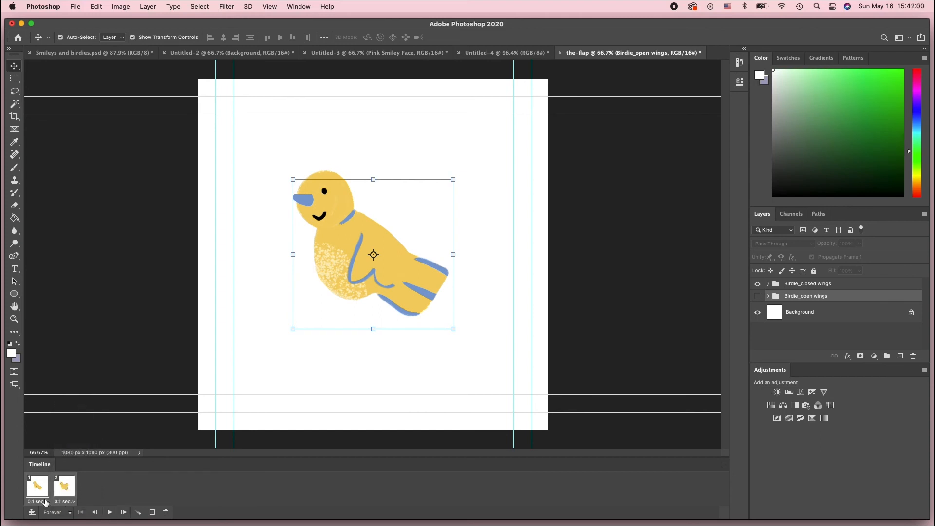
# Set the delay of both frames to 0.5 seconds and preview the animation's speed.
pyautogui.click(70, 502)
pyautogui.click(68, 436)
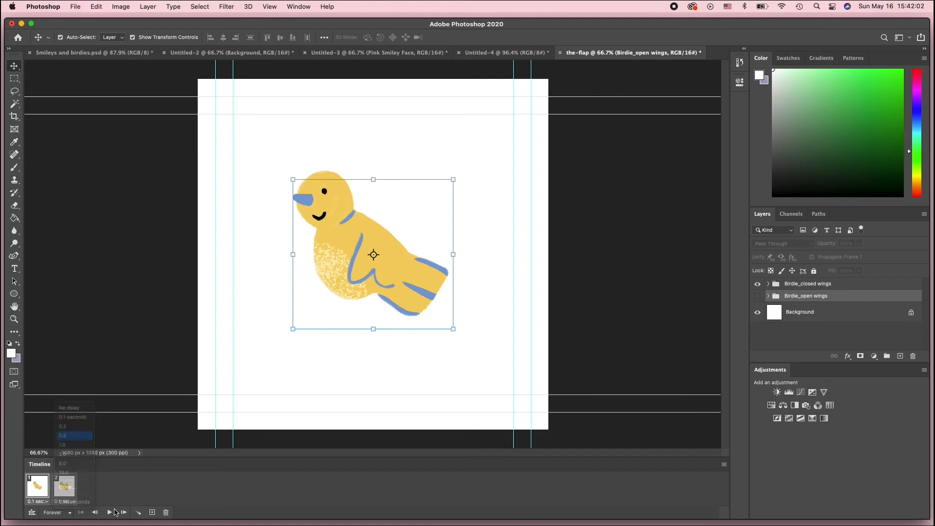
pyautogui.click(110, 513)
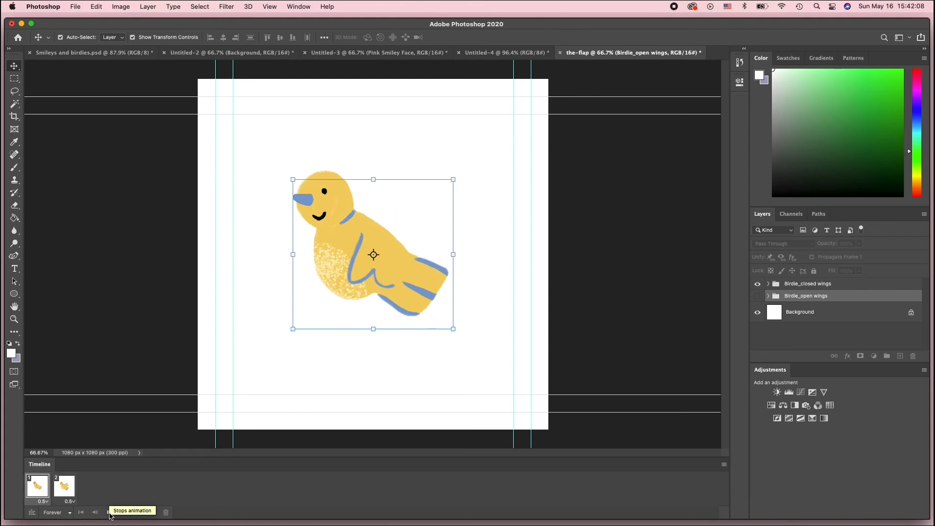
pyautogui.click(109, 513)
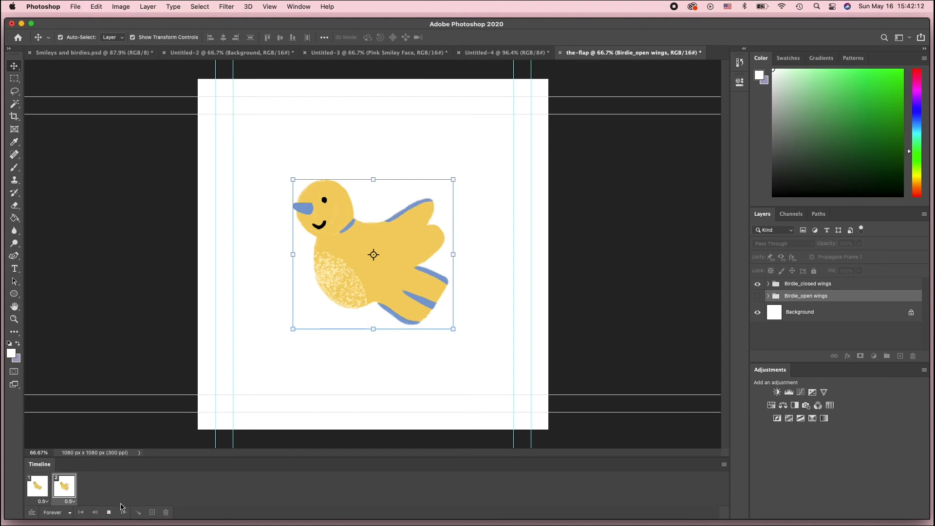
pyautogui.click(109, 512)
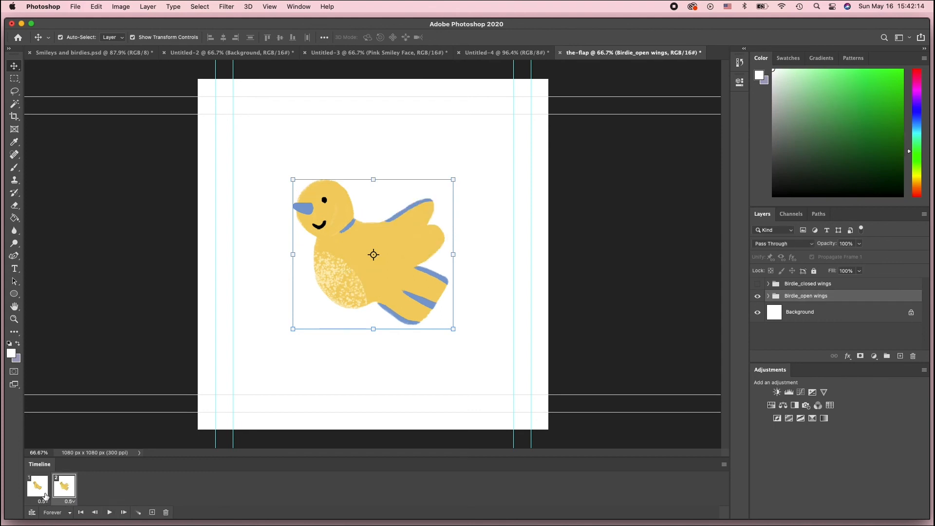
# Set the delay of both frames to 0.2 seconds, and preview the flapping with no layer selected.
pyautogui.click(72, 502)
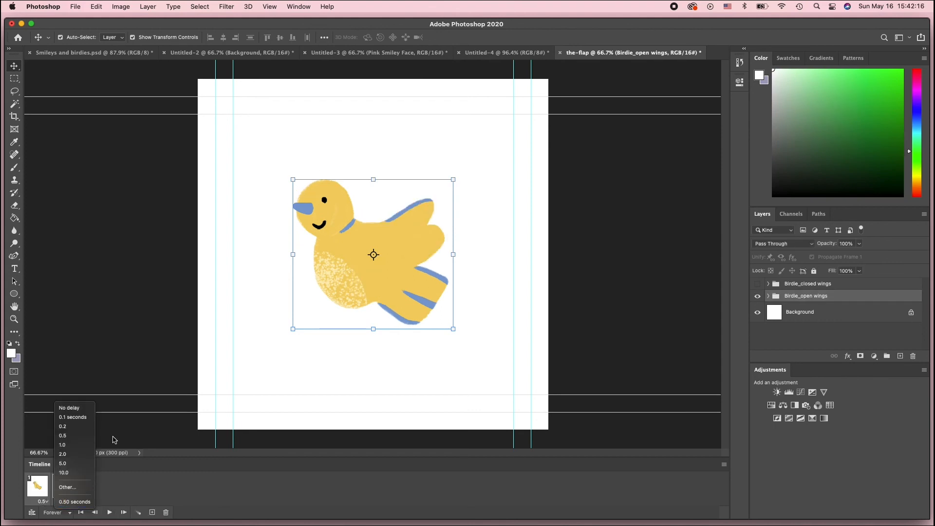
pyautogui.click(97, 428)
pyautogui.click(109, 513)
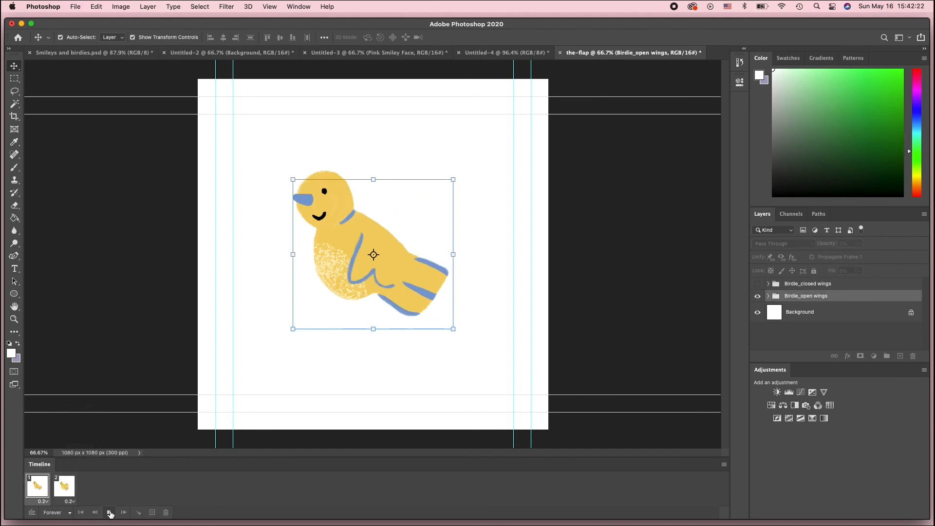
pyautogui.click(682, 317)
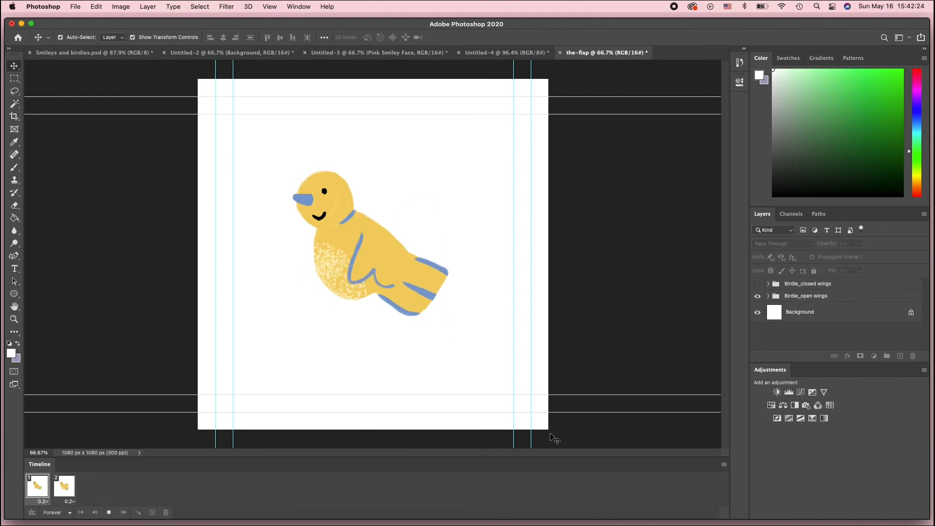
pyautogui.click(110, 511)
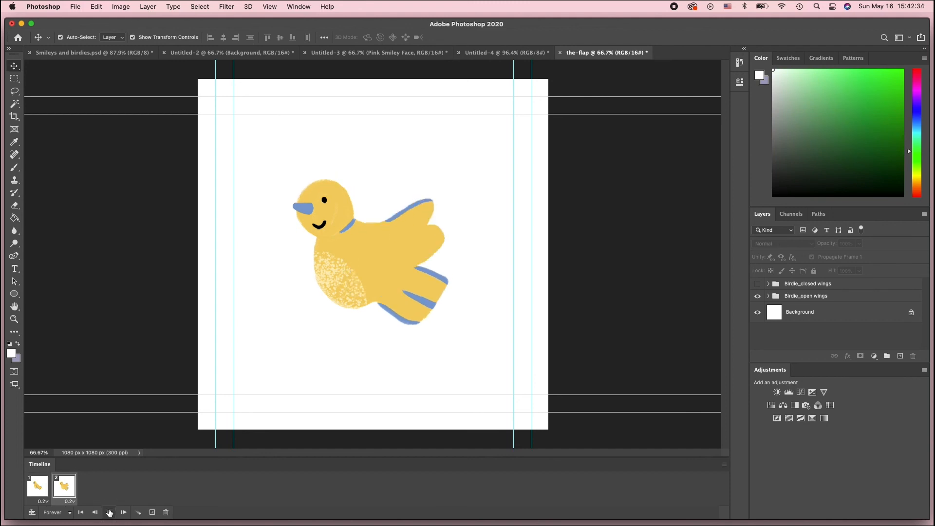
# Switch between frames 1 and 2 to compare the wing positions, and play the animation again.
pyautogui.click(41, 491)
pyautogui.click(75, 494)
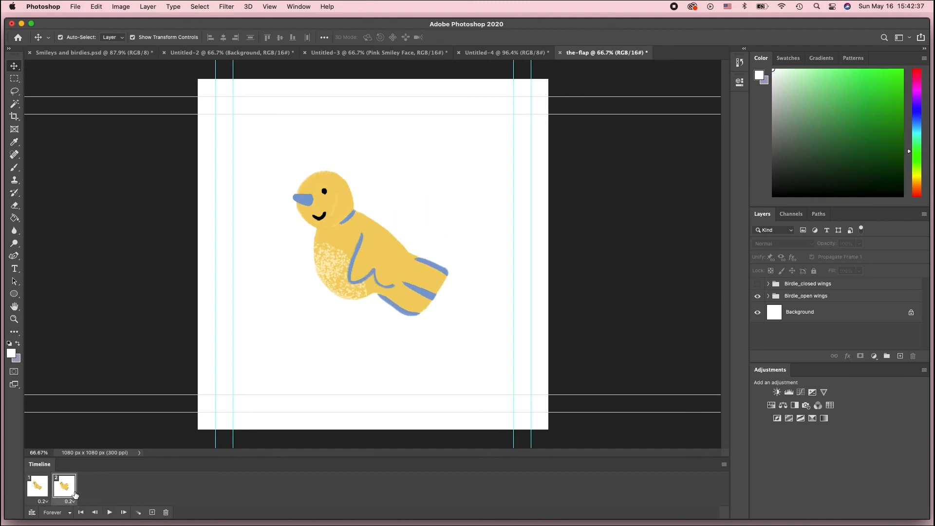
pyautogui.click(36, 493)
pyautogui.click(69, 488)
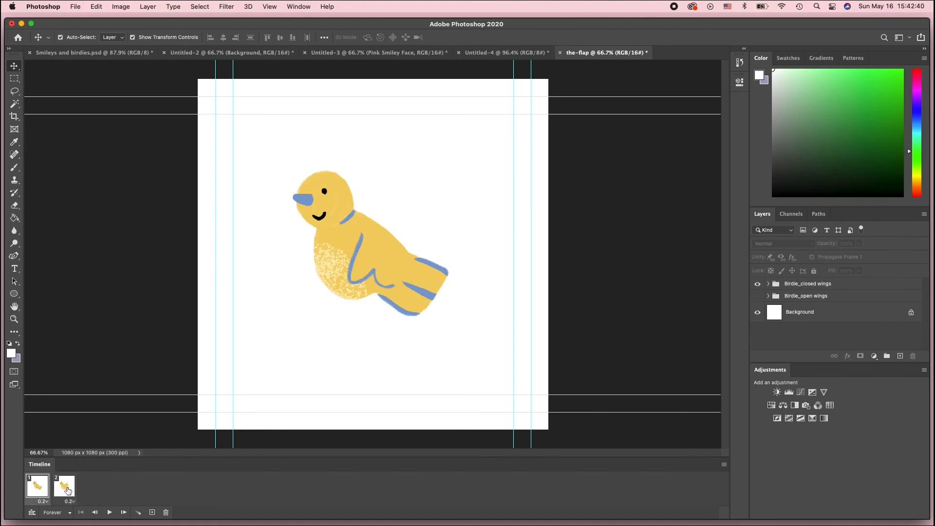
pyautogui.click(109, 512)
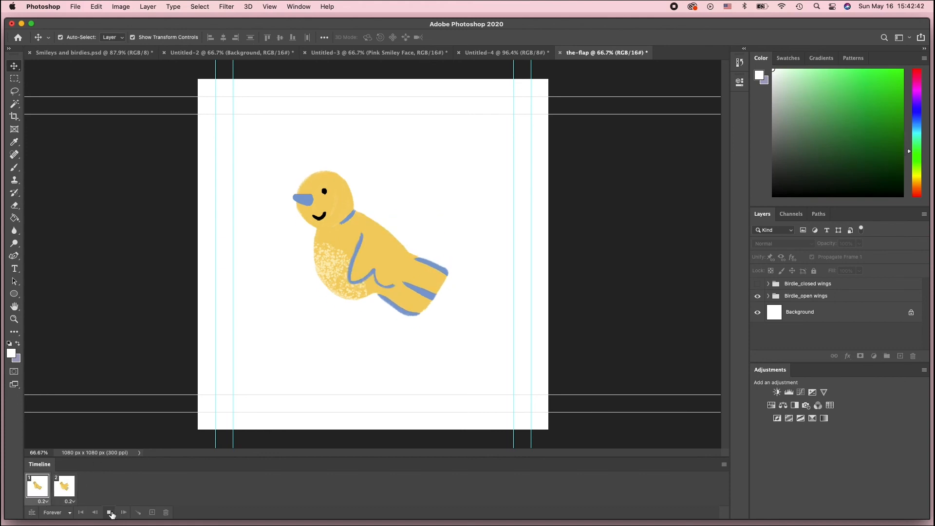